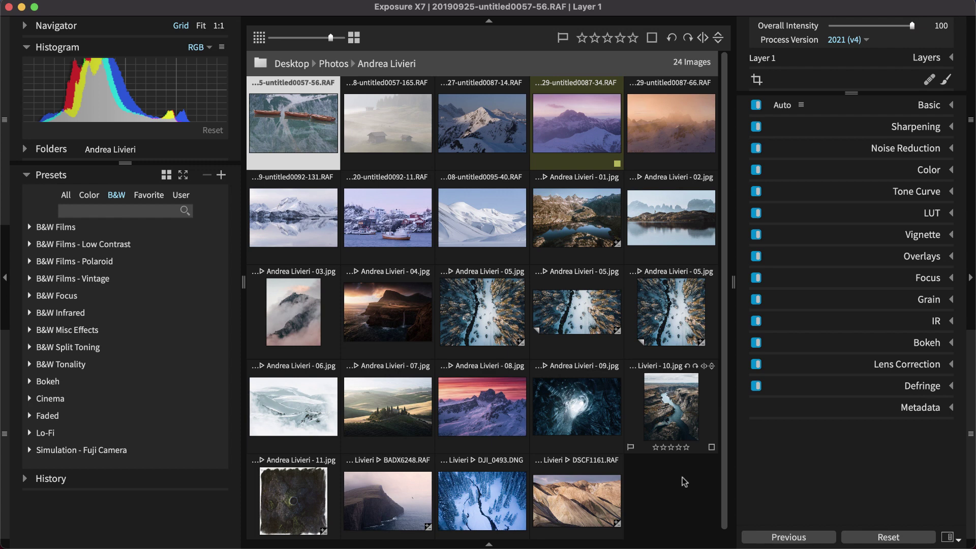
- Switch Exposure to the Culling workspace layout
left_click(969, 436)
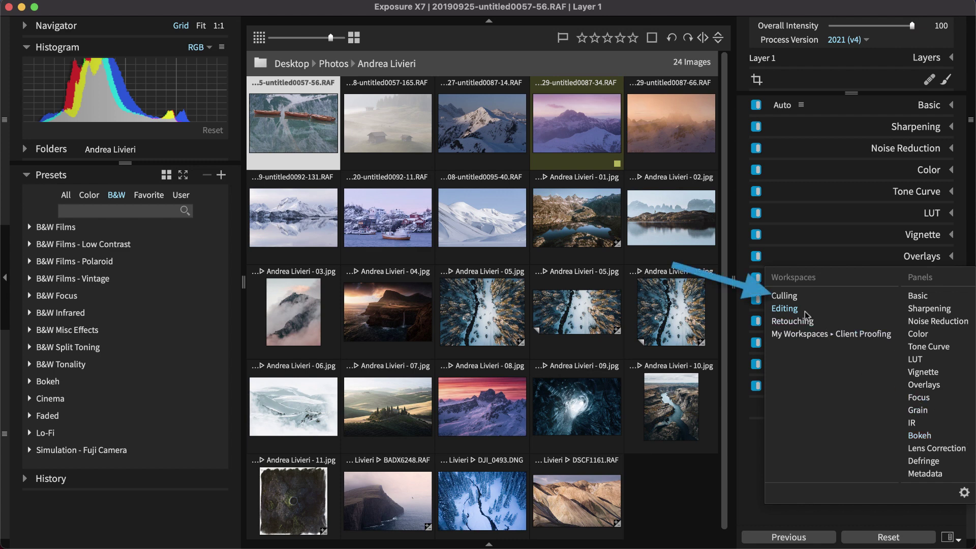
left_click(791, 300)
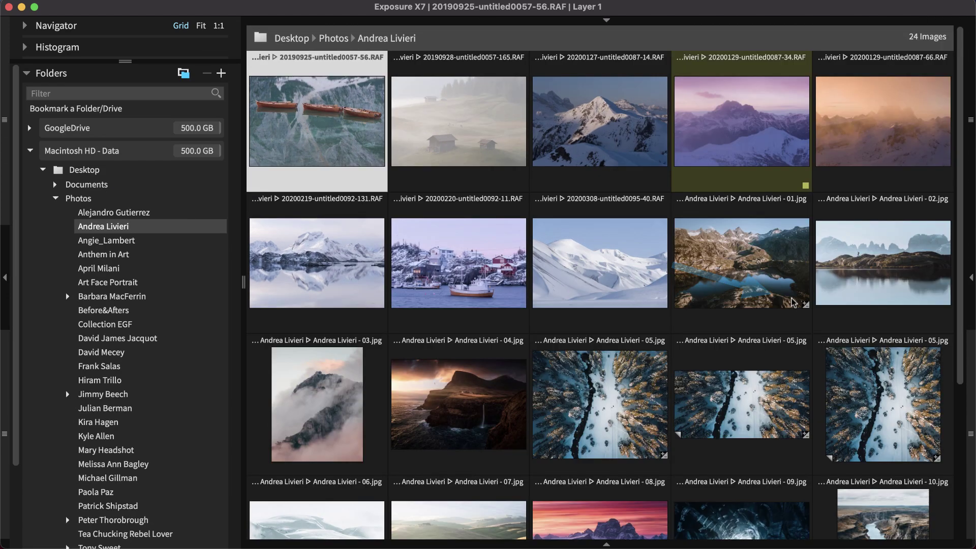
mouse_move(793, 300)
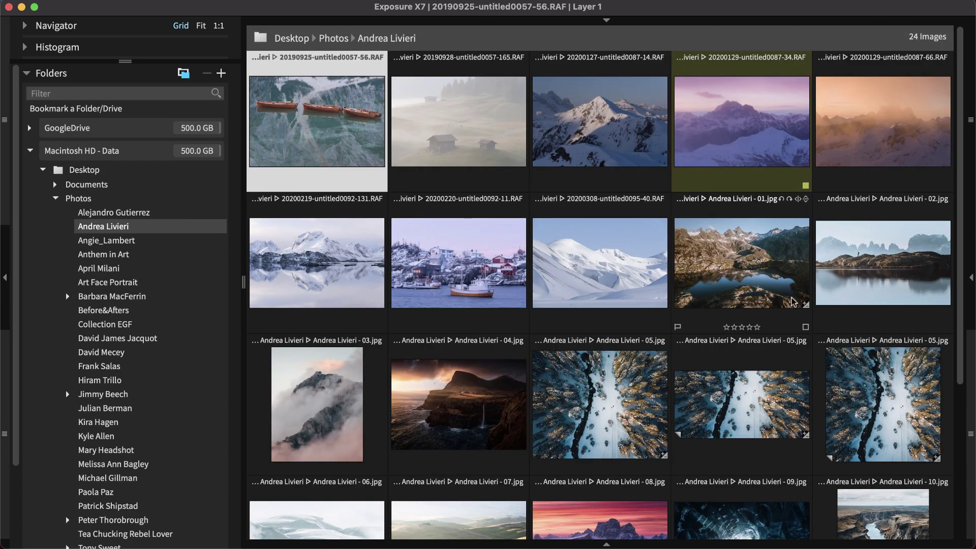
- Collapse and re-expand Desktop, then expand and collapse a photographer's folder to show Edits
left_click(43, 172)
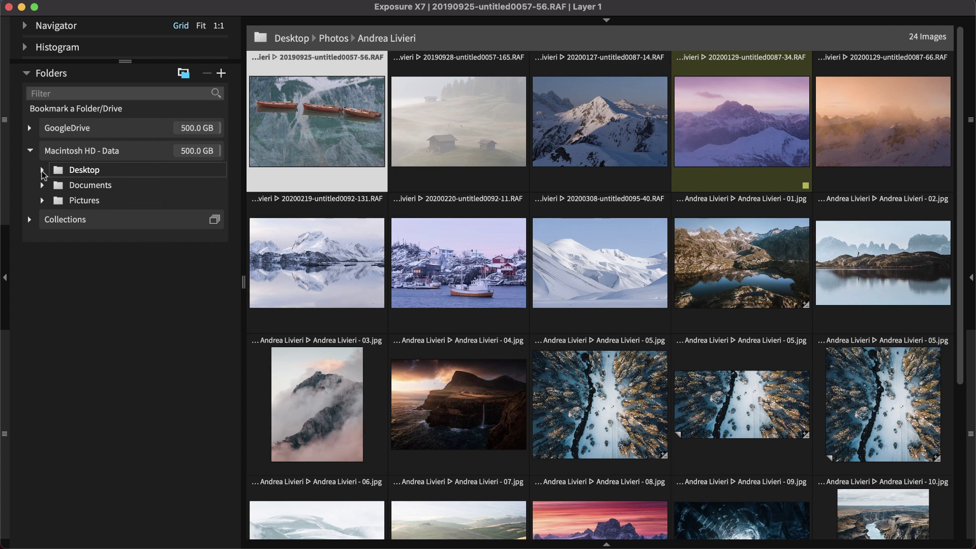
left_click(42, 170)
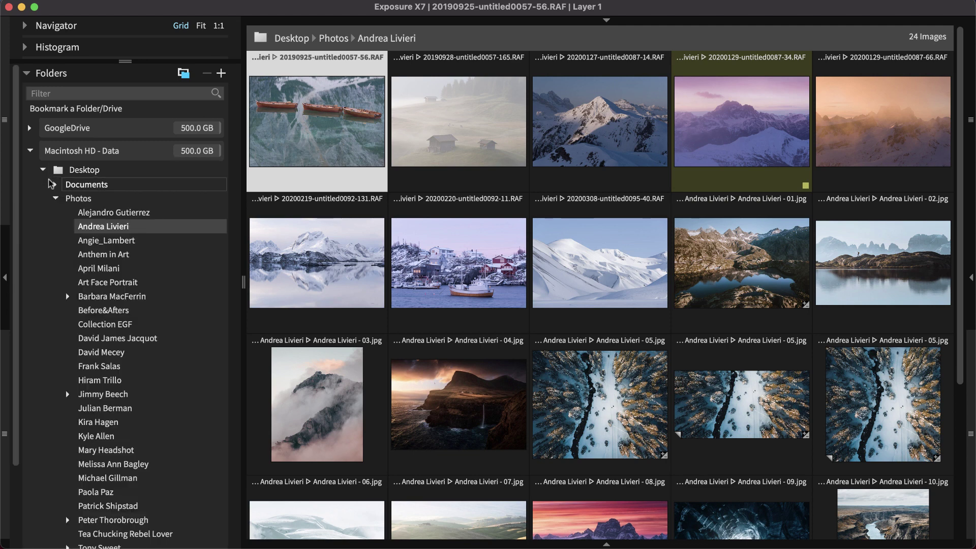
left_click(69, 296)
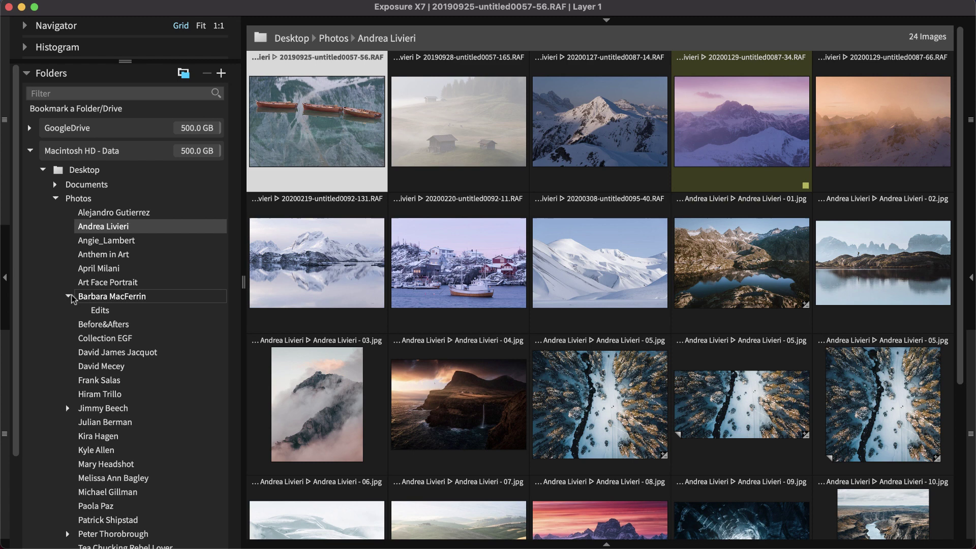
left_click(68, 296)
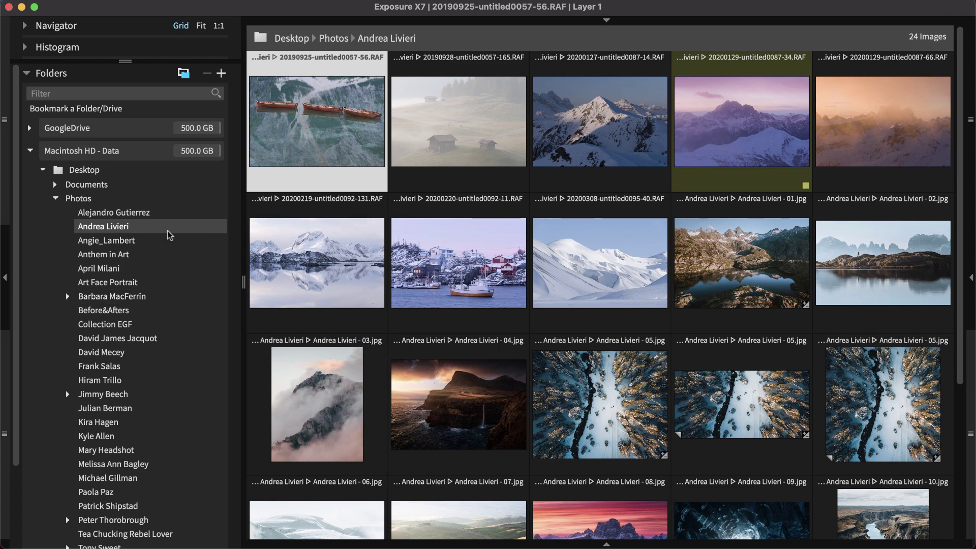
- Bookmark a photographer's folder from Downloads via Bookmark a Folder/Drive
left_click(222, 74)
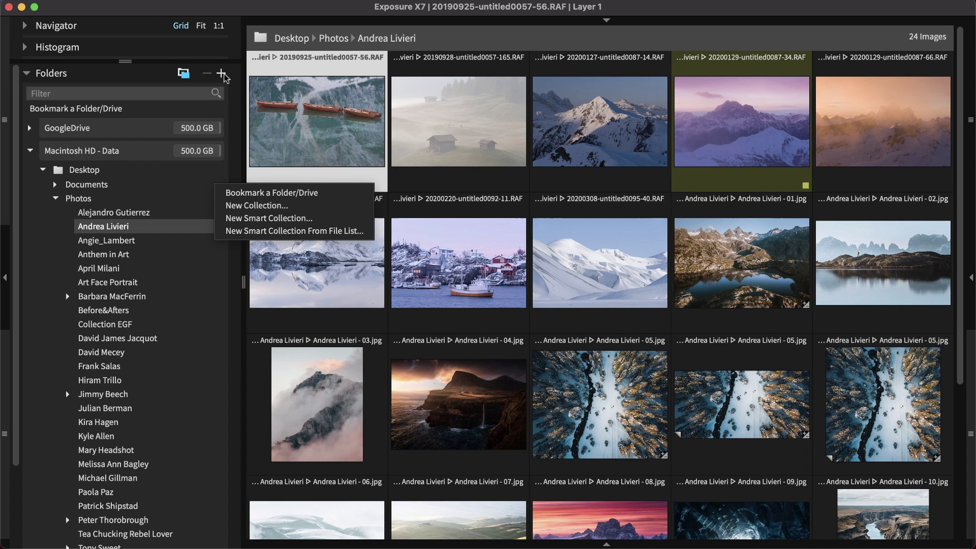
left_click(250, 193)
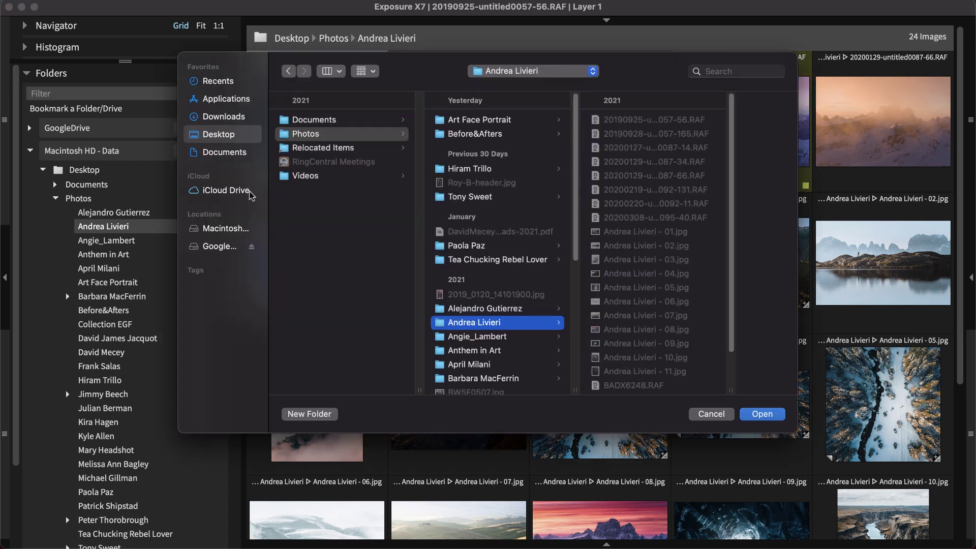
left_click(236, 119)
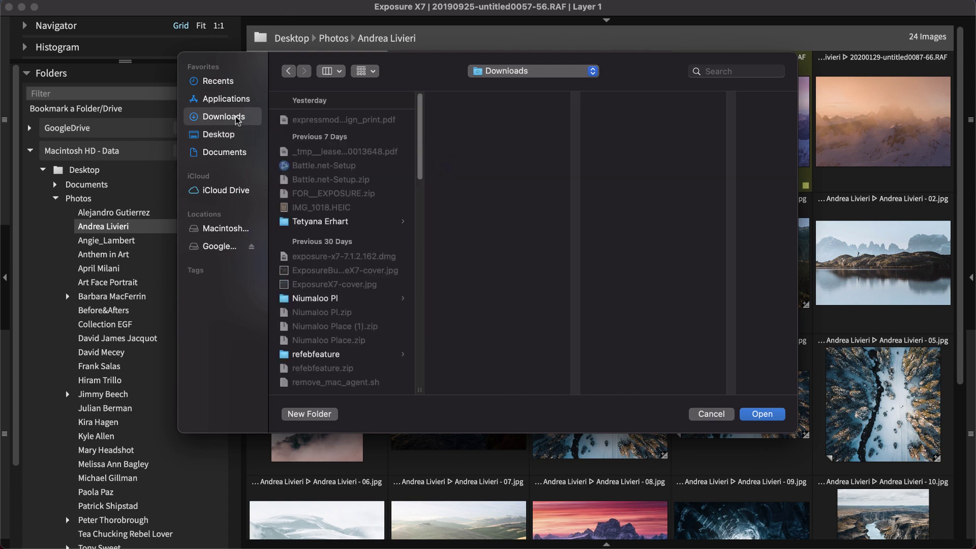
left_click(320, 223)
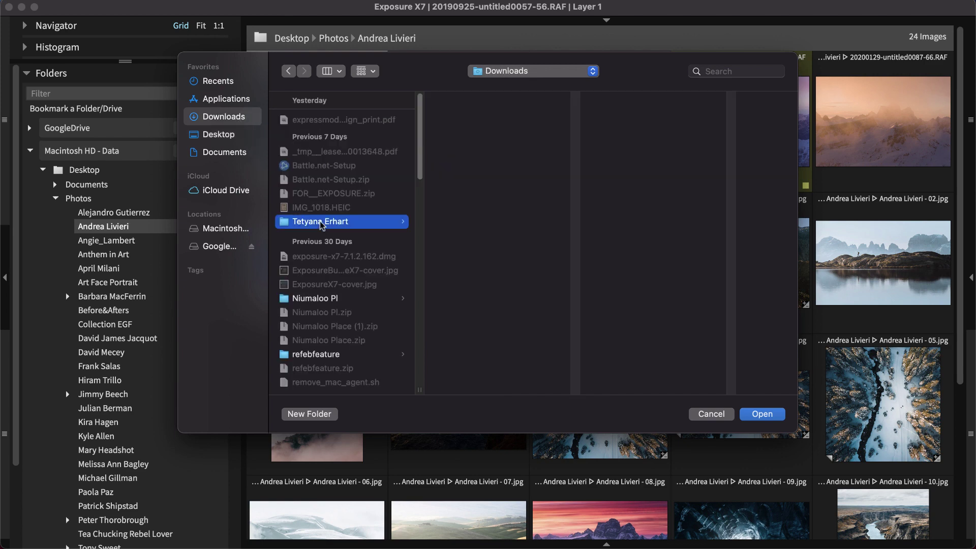
left_click(762, 414)
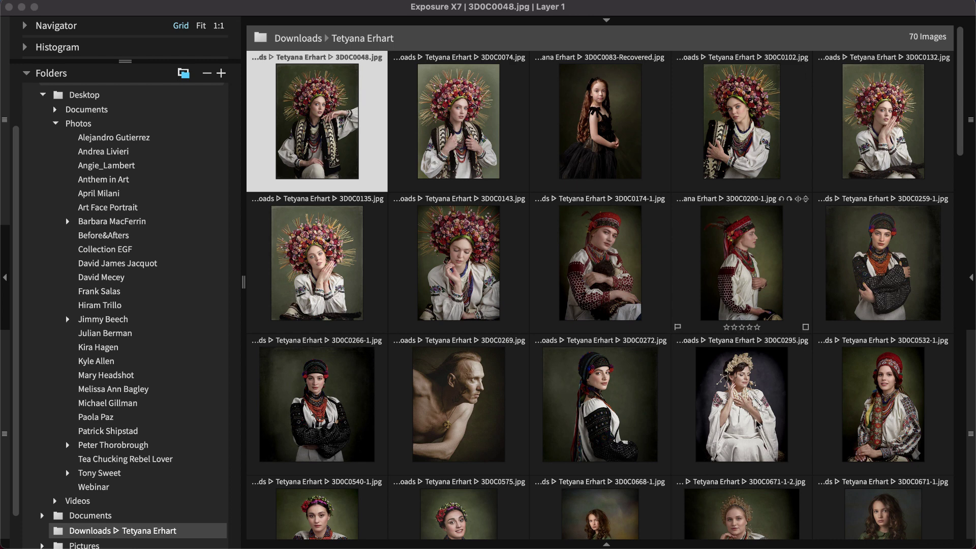
- Collapse Desktop and remove the Downloads folder bookmark
left_click(42, 95)
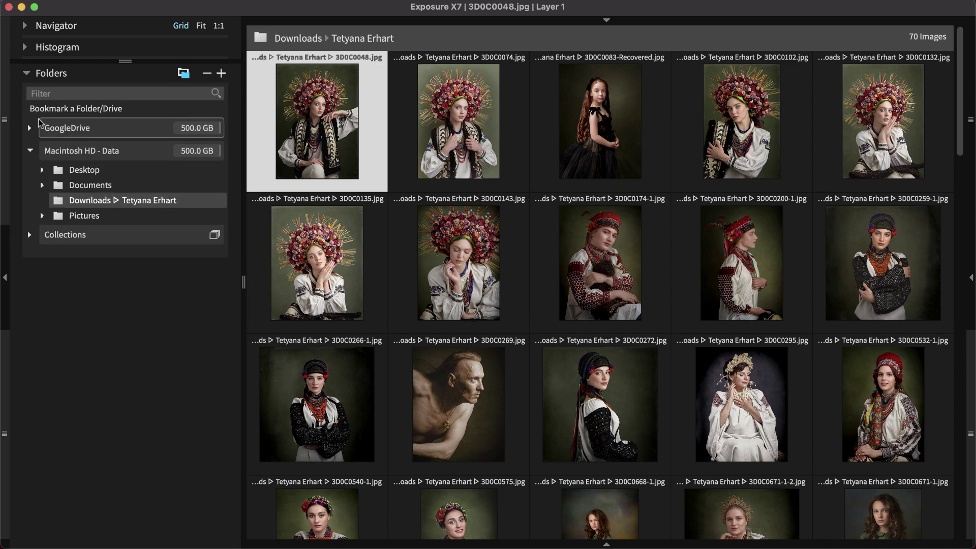
left_click(209, 74)
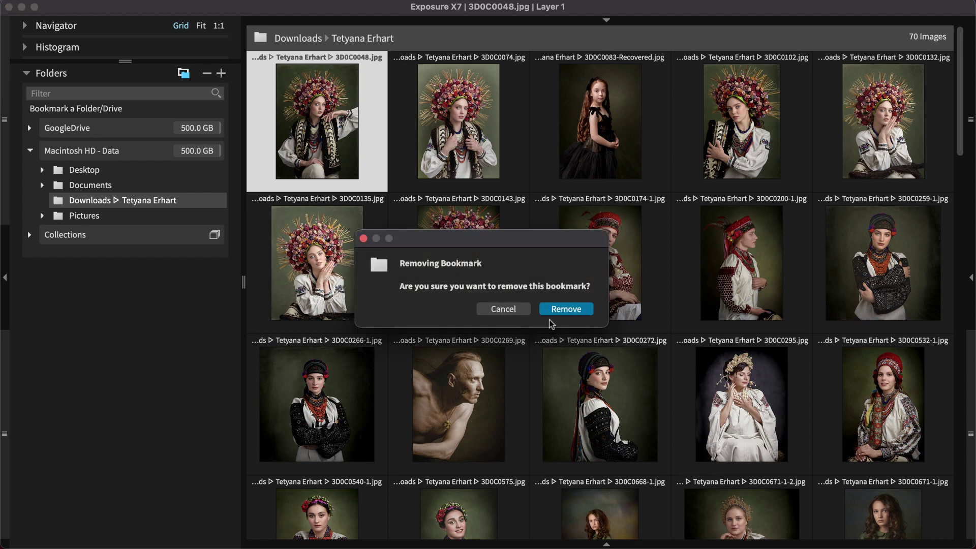
left_click(566, 309)
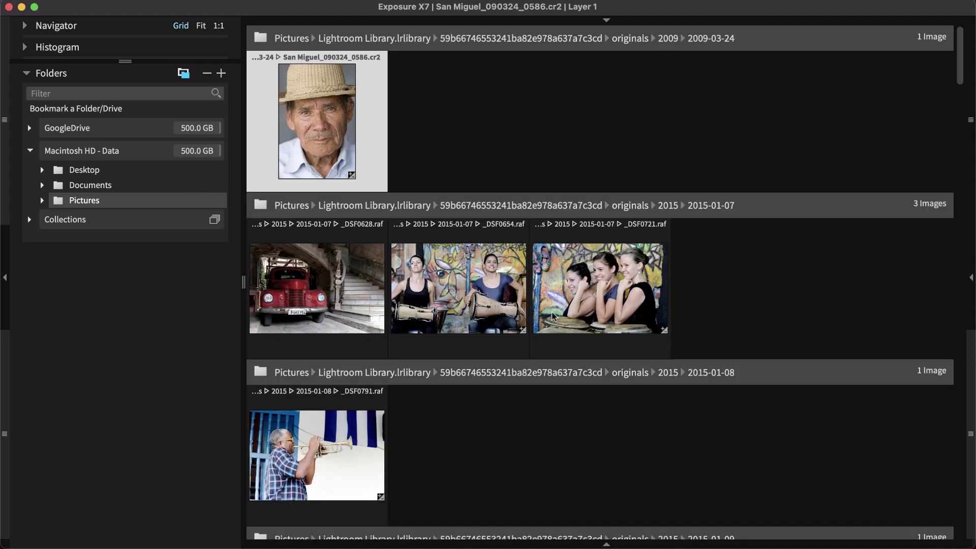
- Drop PAZ_6255.NEF from Finder onto Exposure to show the wetransfer folder's 4 NEF images
left_click(42, 170)
left_click(88, 213)
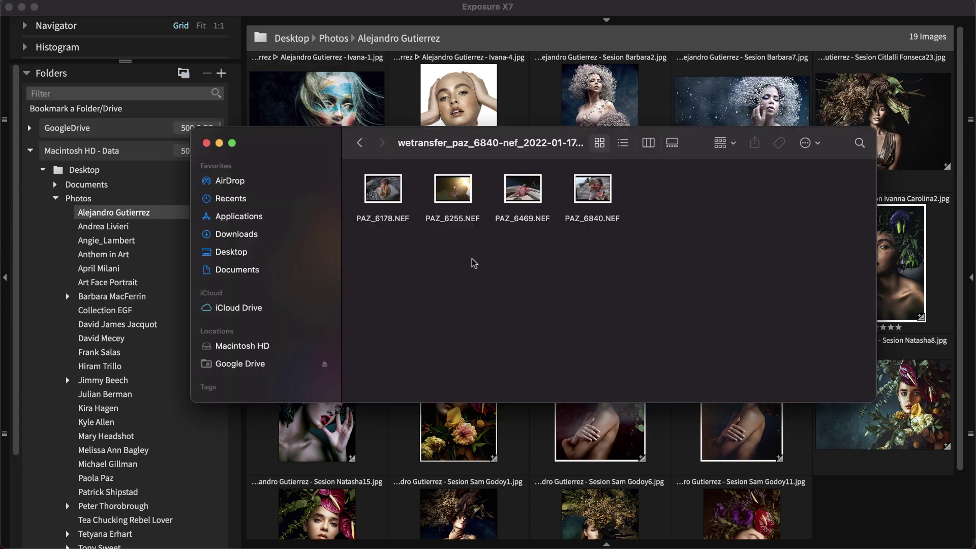
left_click_drag(452, 196, 428, 451)
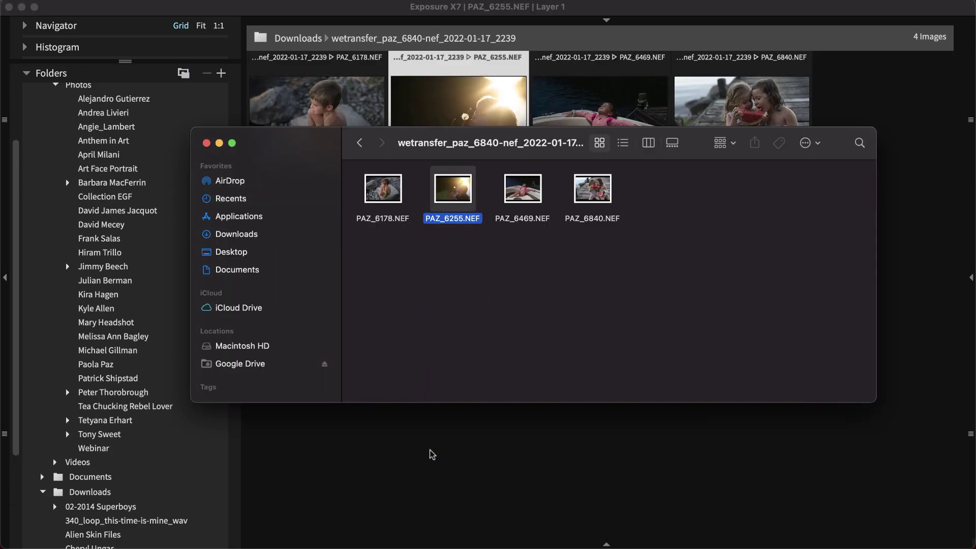
left_click(432, 454)
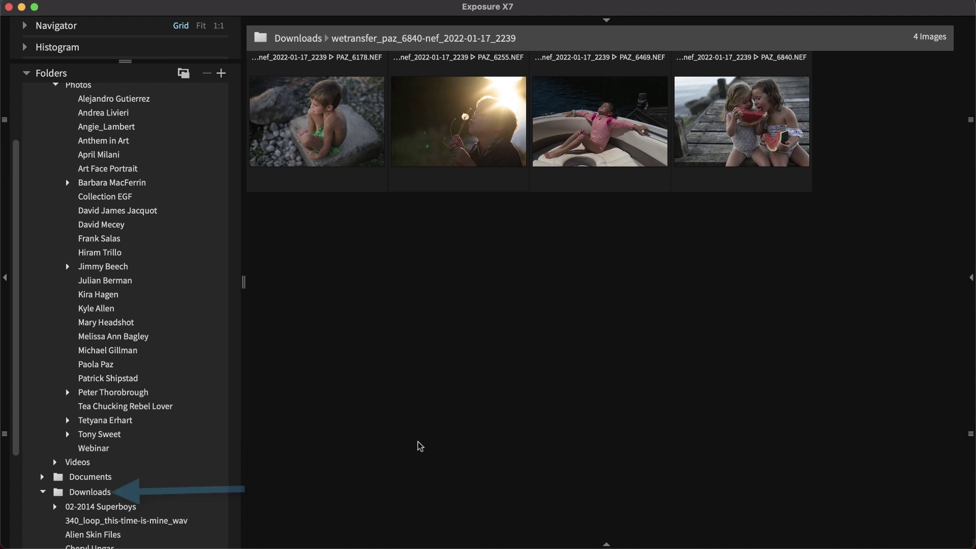
scroll(196, 345, "down", 5)
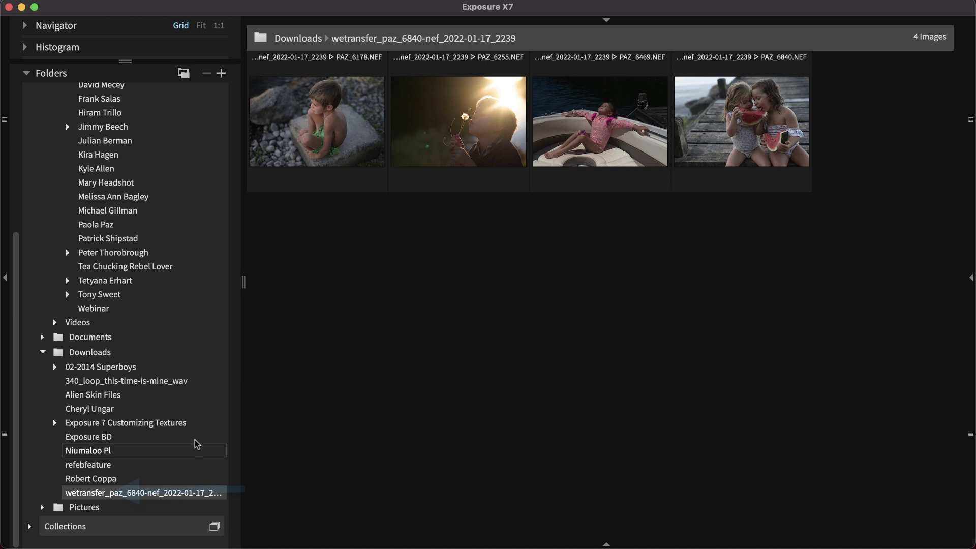
- Create a new March subfolder, named after the photographer, inside the wetransfer folder
right_click(172, 492)
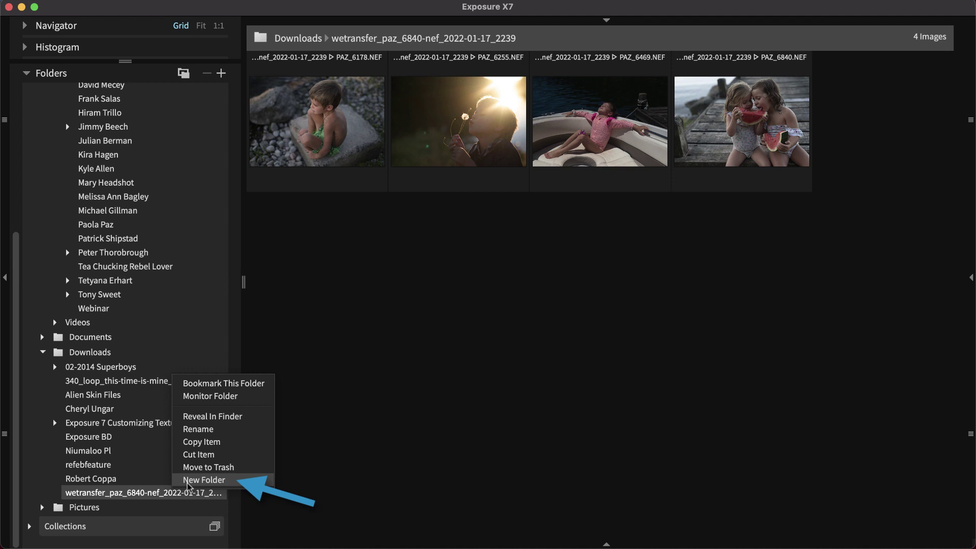
left_click(188, 479)
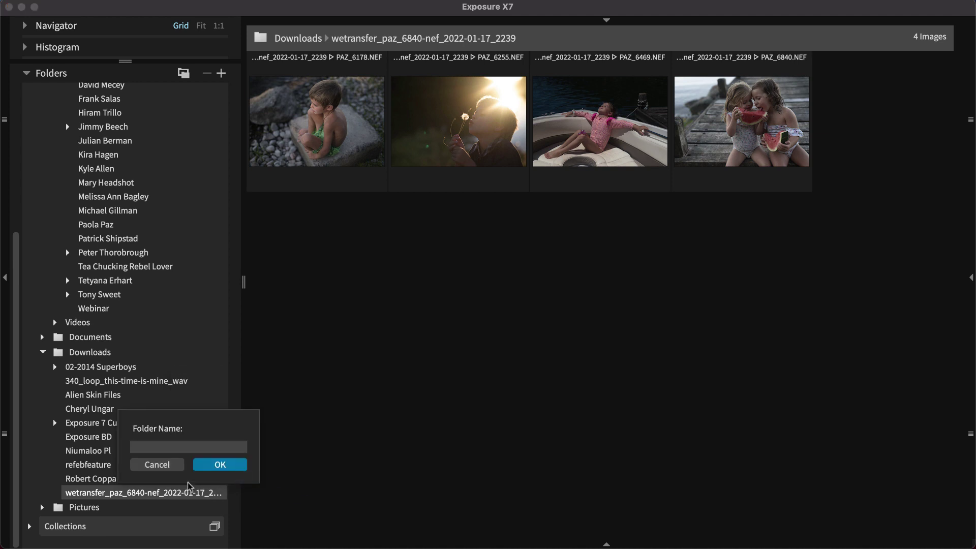
type("Paola Paz - March")
key("Return")
- Rename the March subfolder so it ends in April instead
right_click(127, 506)
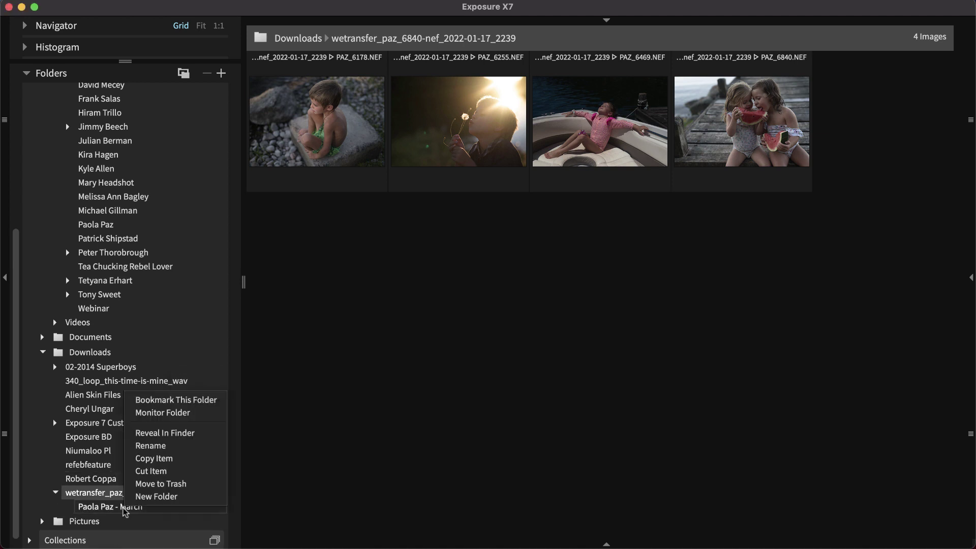
left_click(169, 450)
double_click(132, 506)
type("April")
key("Return")
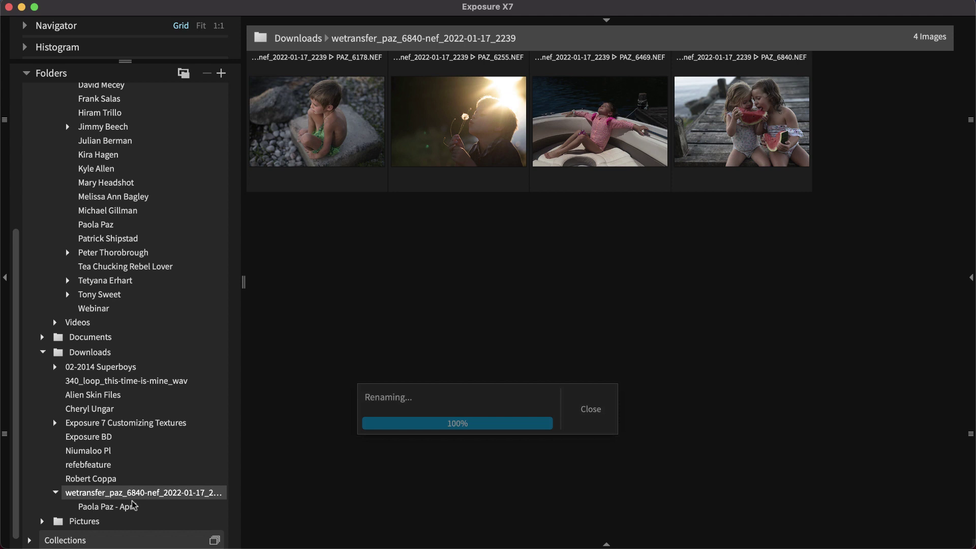
- Move the April folder to the Trash
right_click(135, 513)
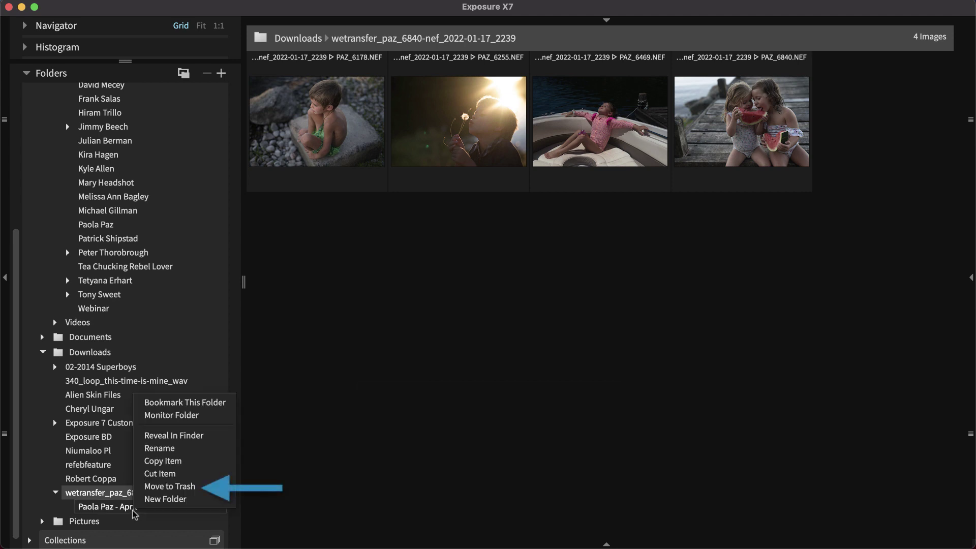
left_click(161, 488)
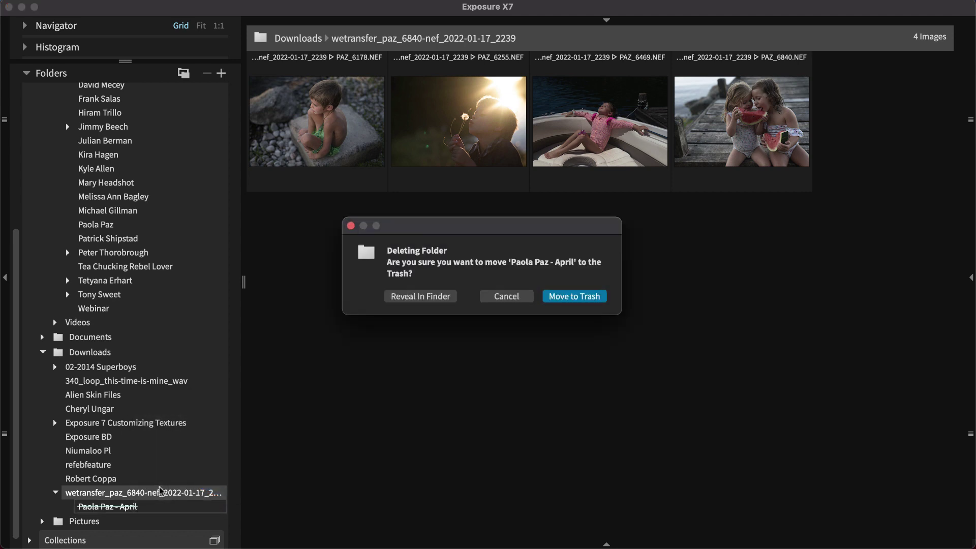
left_click(559, 297)
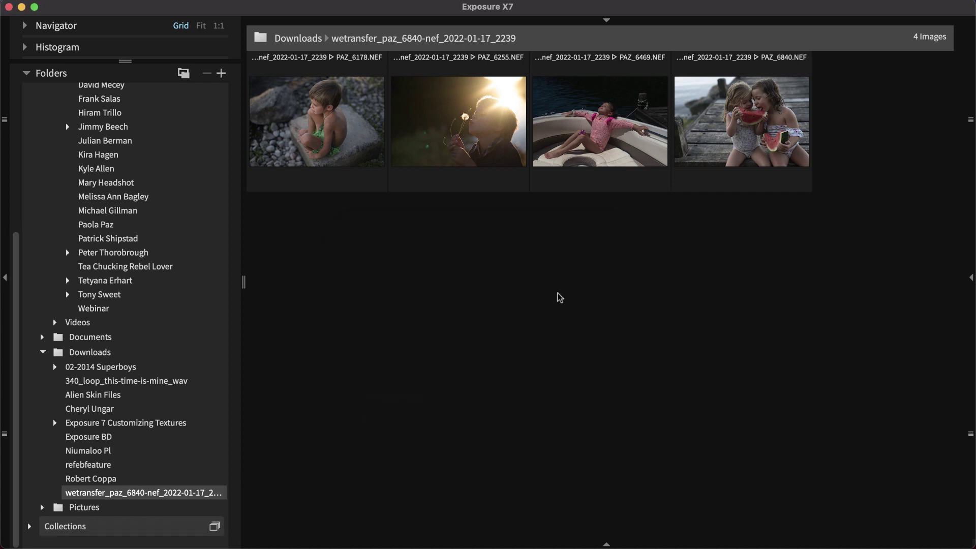
scroll(148, 303, "up", 3)
- Open the photographer's 26-image folder and collapse Downloads in the folder tree
left_click(133, 319)
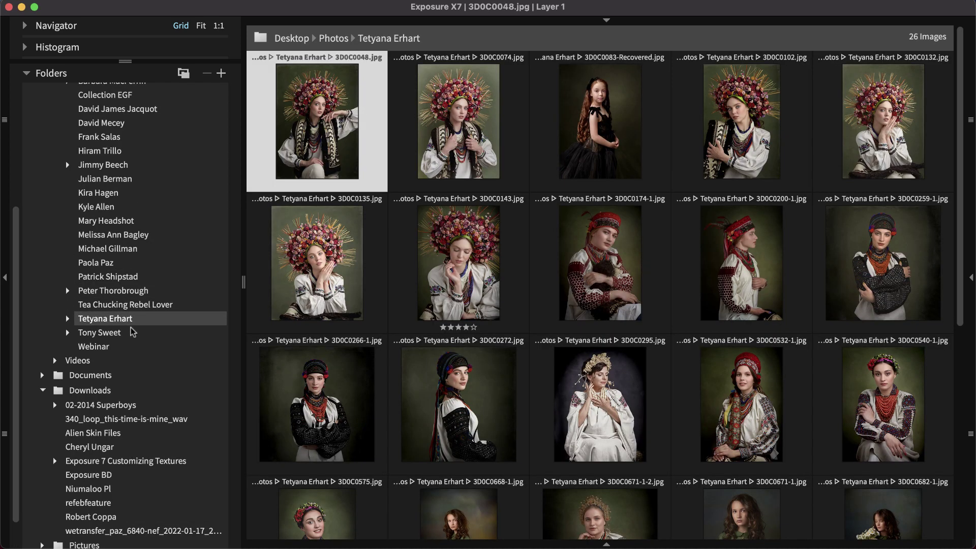
left_click(42, 390)
scroll(164, 345, "up", 5)
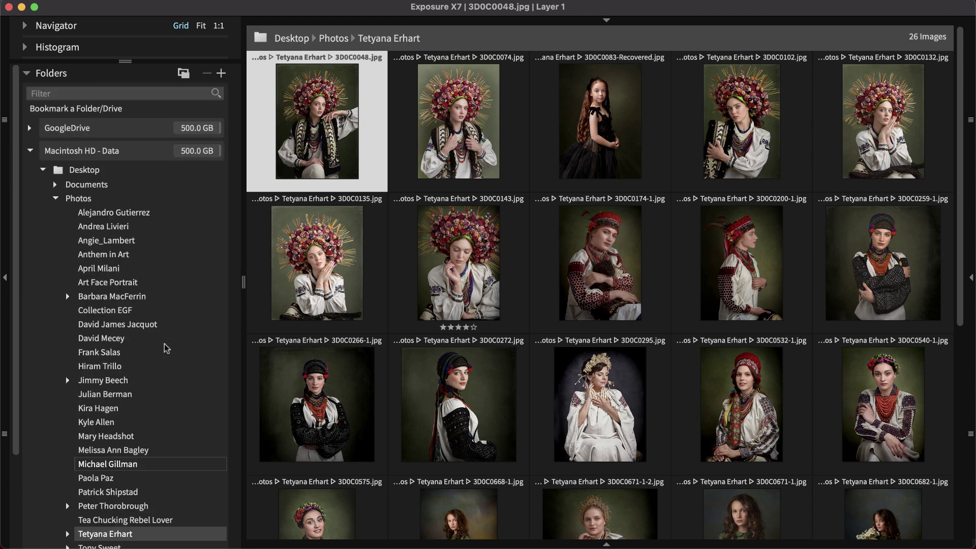
scroll(166, 349, "down", 3)
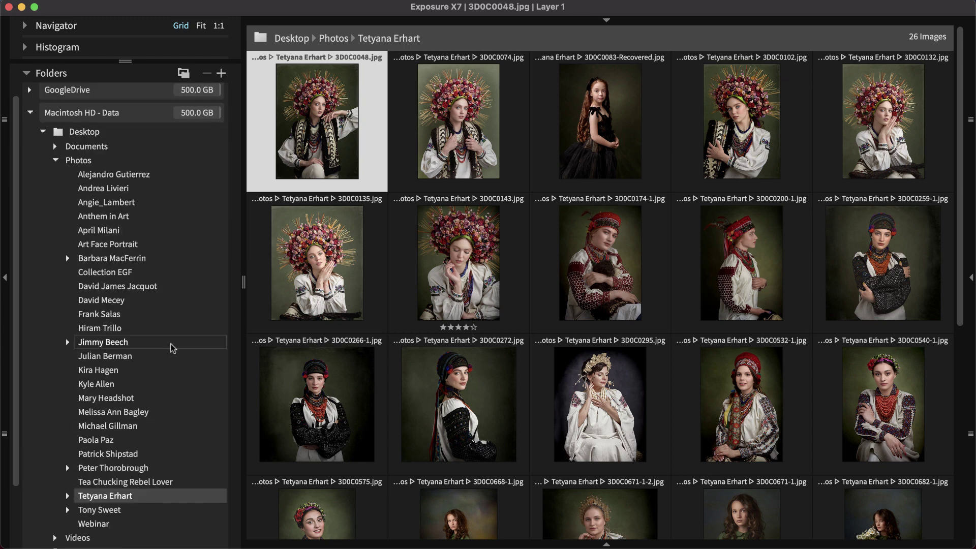
- Expand the photographer's folder to show June, March and September, and scroll through the photos
left_click(69, 497)
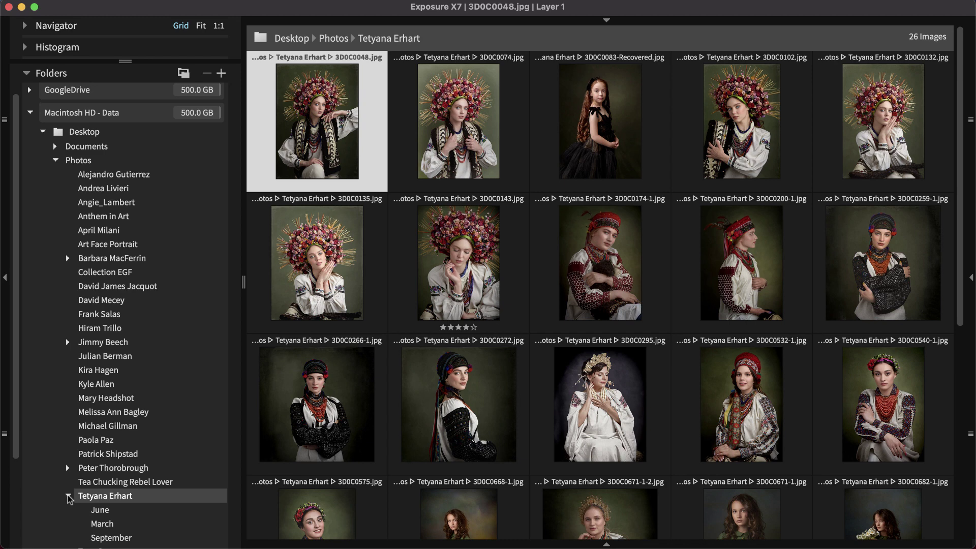
scroll(162, 452, "down", 3)
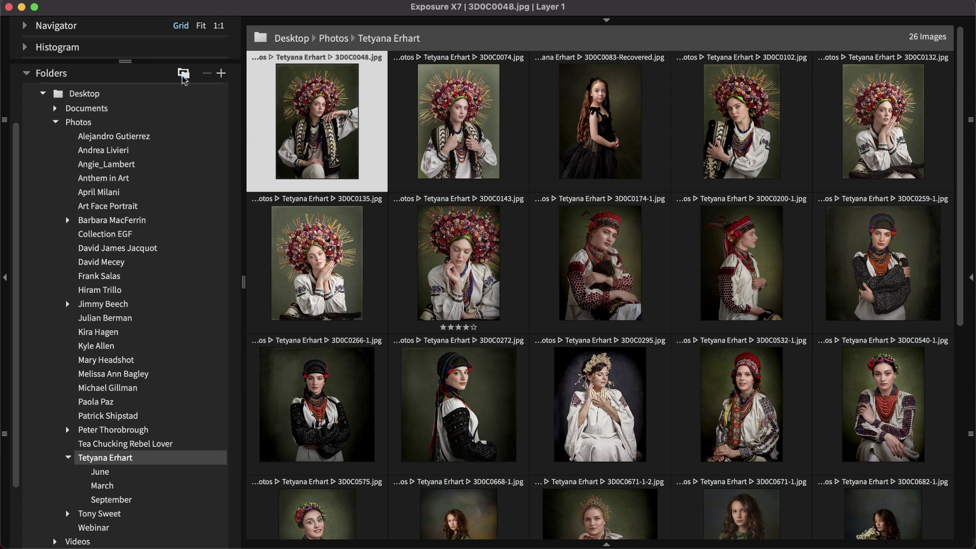
mouse_move(539, 161)
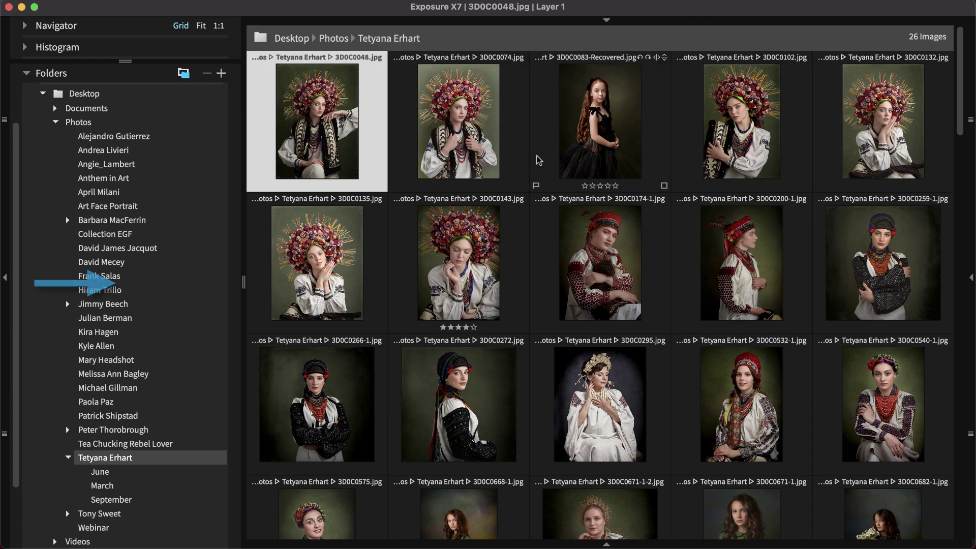
scroll(538, 160, "down", 3)
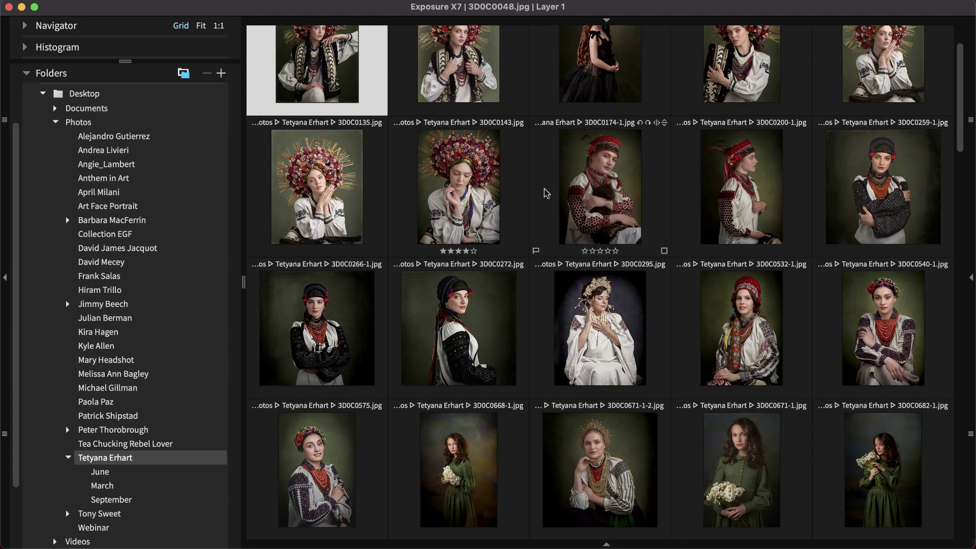
scroll(546, 193, "down", 5)
scroll(546, 193, "down", 20)
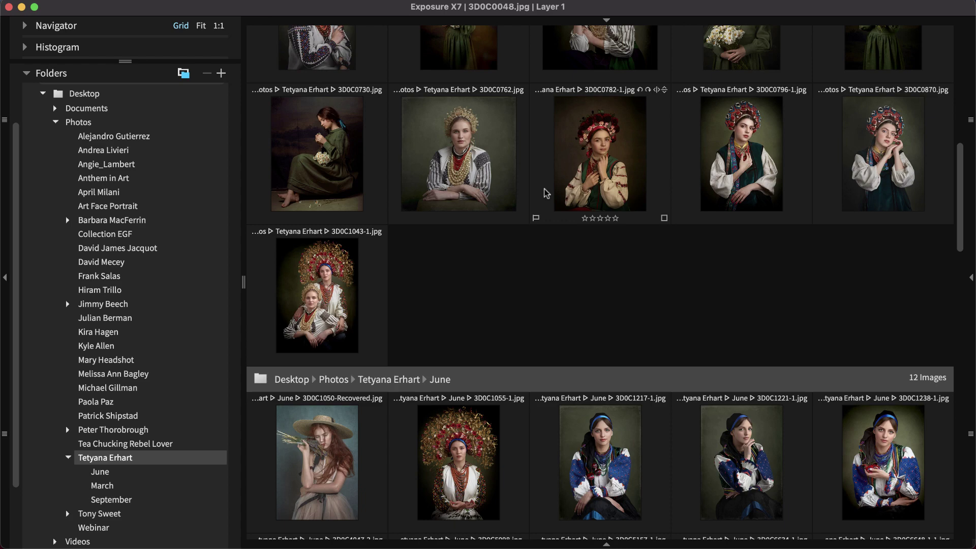
scroll(546, 193, "down", 7)
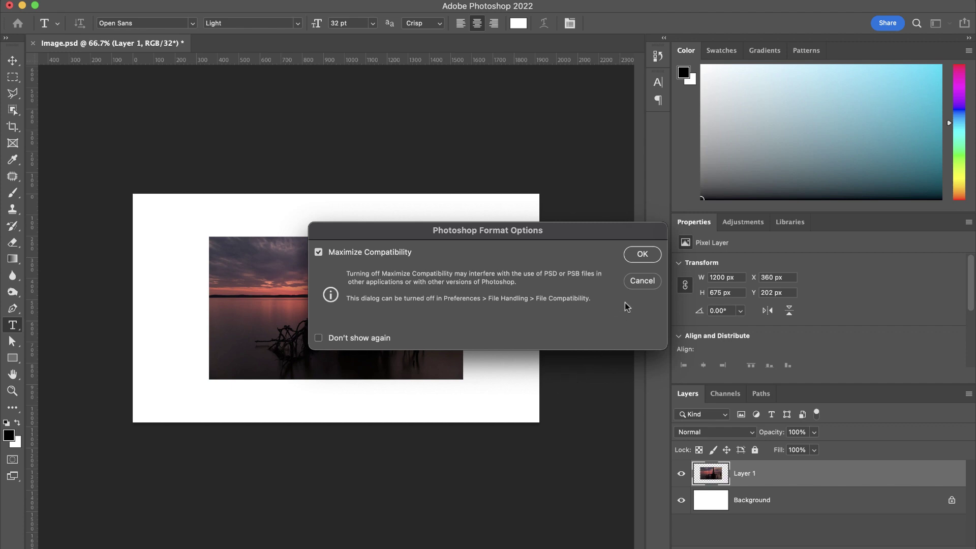
- Confirm Photoshop Format Options to save Image.psd with Maximize Compatibility on
left_click(642, 254)
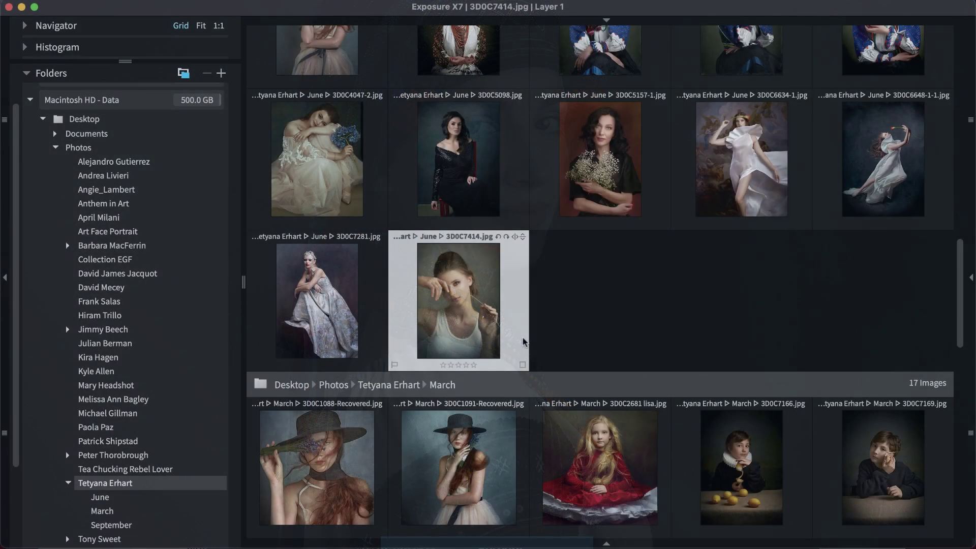
- Rename 3D0C7414.jpg to Close-Portrait--Glass-Table and set copyright to Andamata Photography
left_click(971, 286)
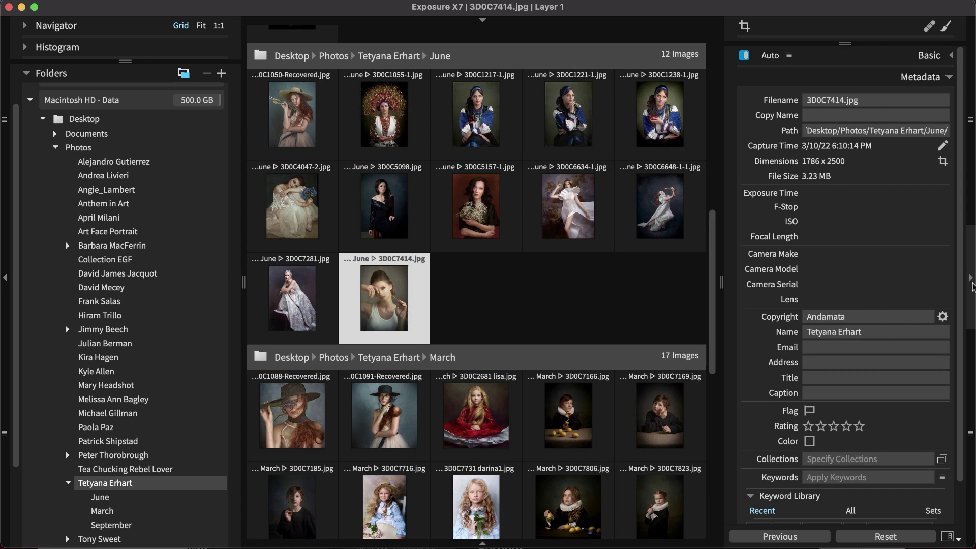
double_click(803, 99)
type("Close-Portrait--Glass-Table")
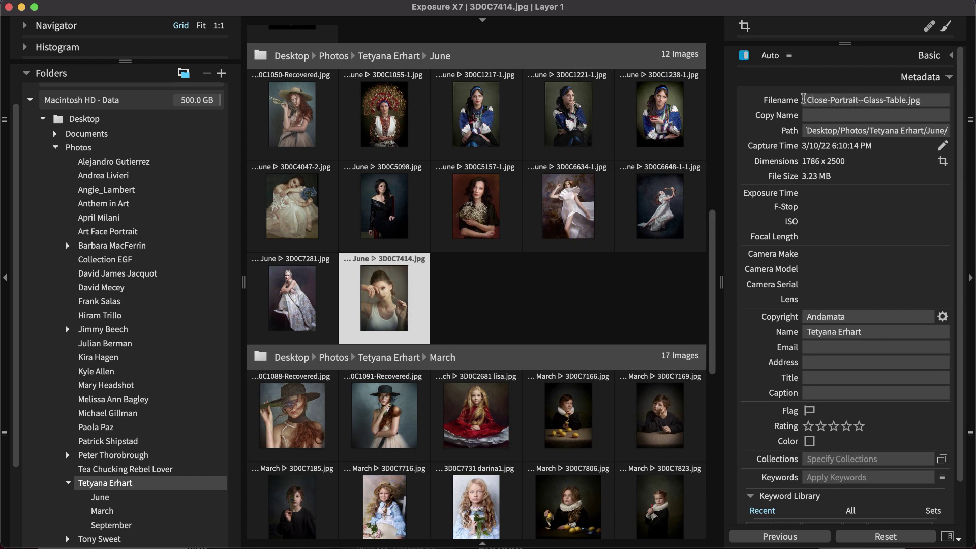
left_click(863, 317)
type("Andamata Photography")
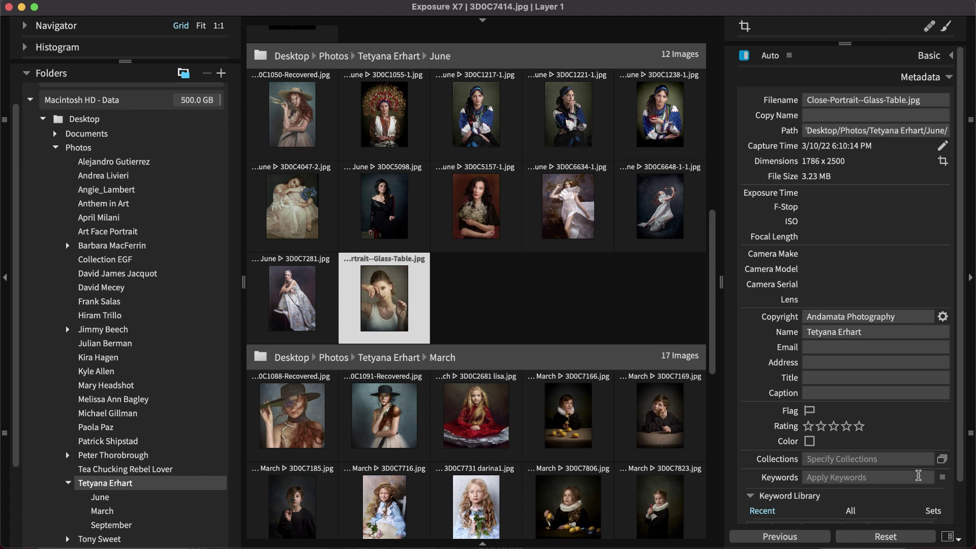
- Tag the photo with the keyword 'portrait'
left_click(917, 475)
type("port")
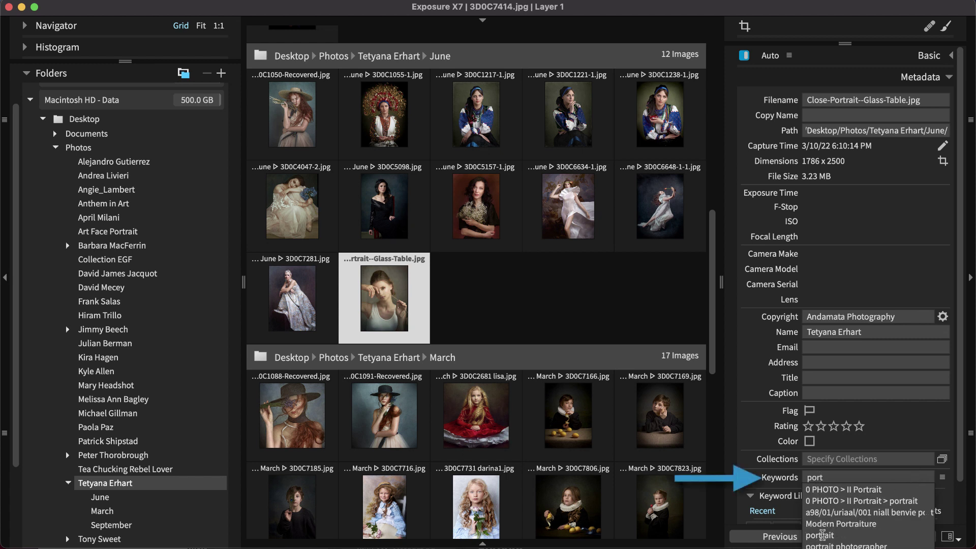
left_click(819, 534)
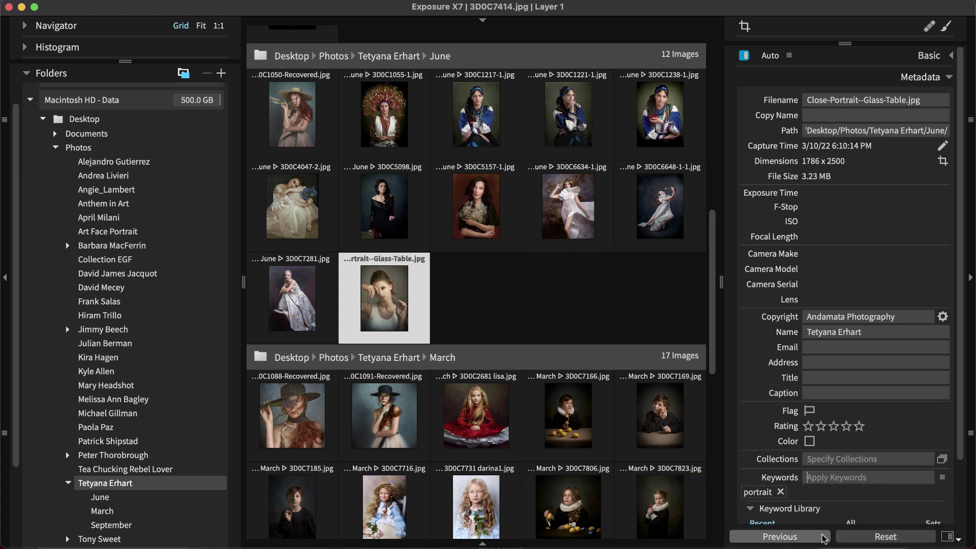
scroll(800, 495, "down", 4)
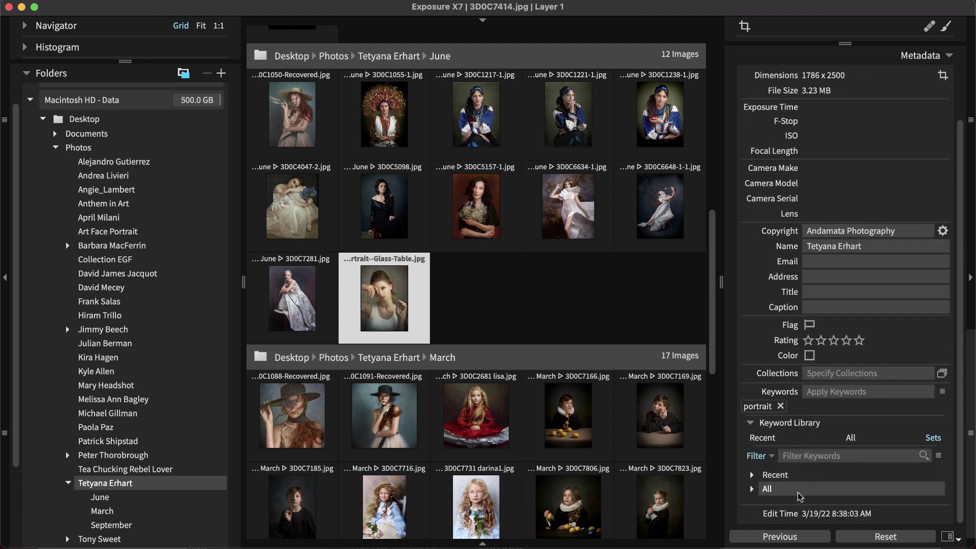
- Expand the Keyword Library, view all keywords as a tag cloud, then collapse it
left_click(752, 489)
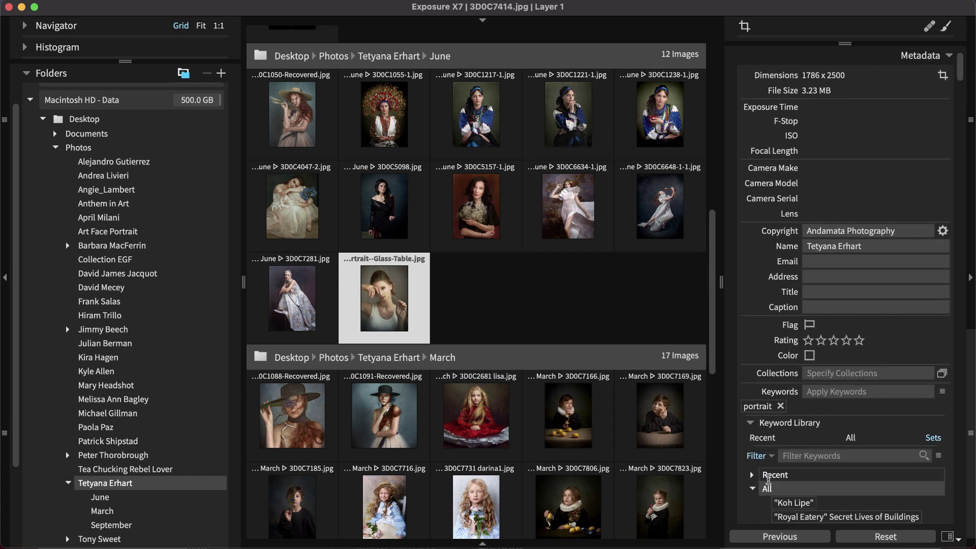
scroll(814, 443, "down", 3)
scroll(815, 443, "down", 2)
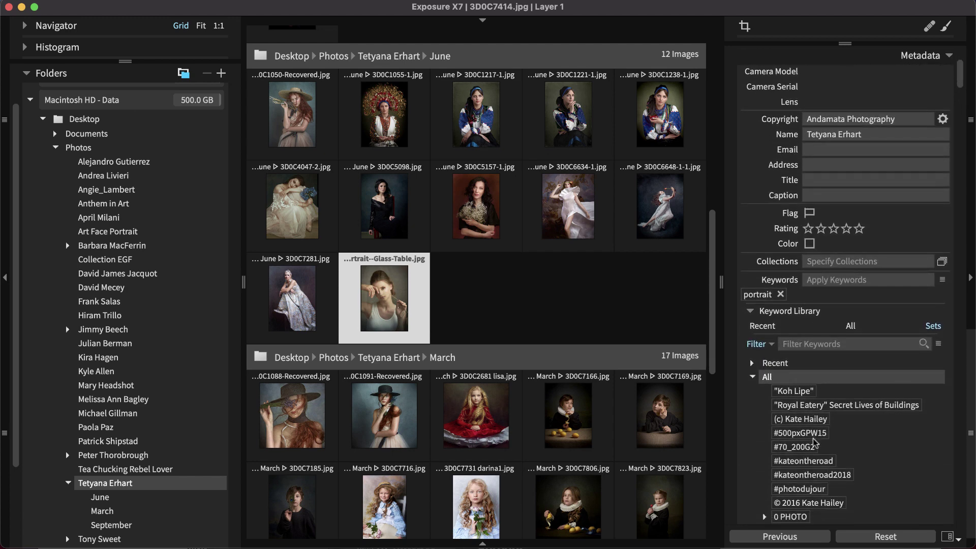
left_click(852, 326)
scroll(815, 426, "down", 3)
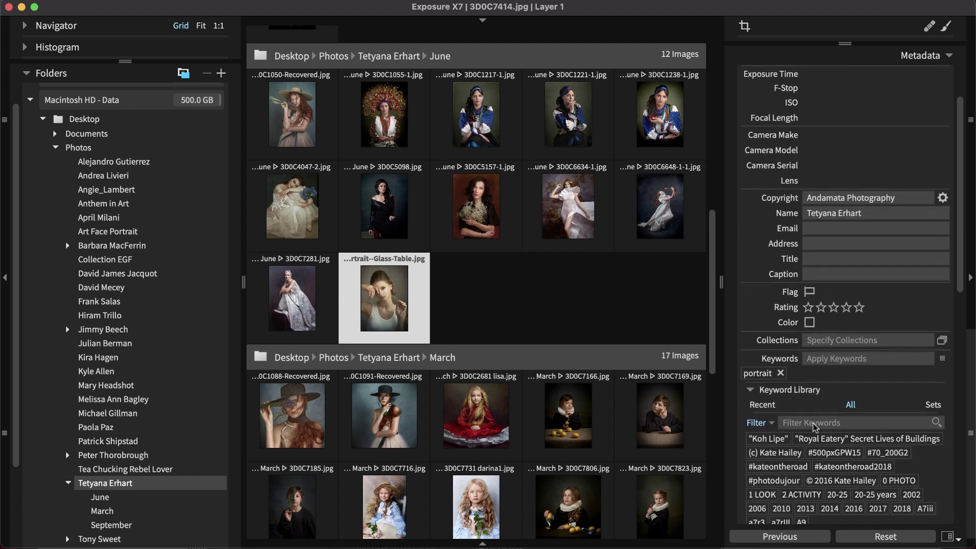
scroll(814, 426, "up", 4)
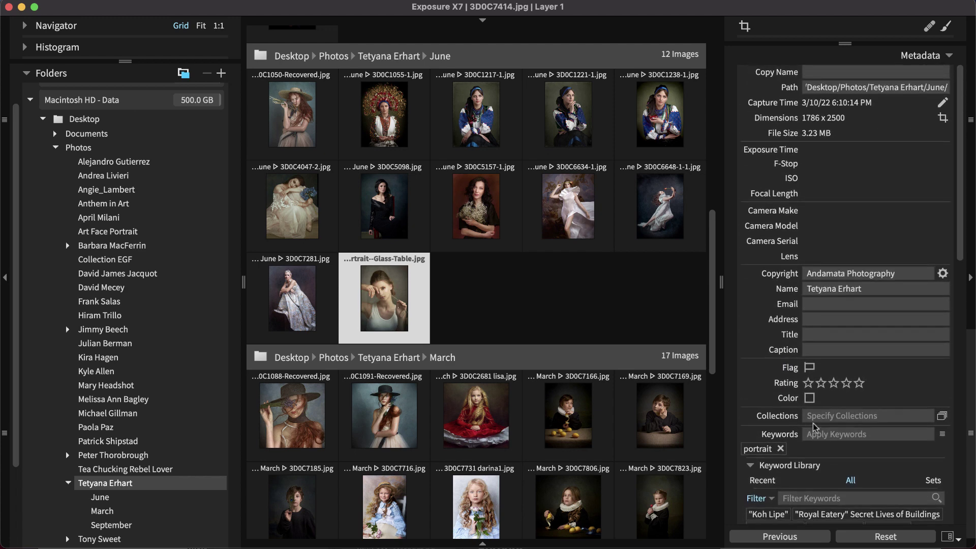
left_click(754, 467)
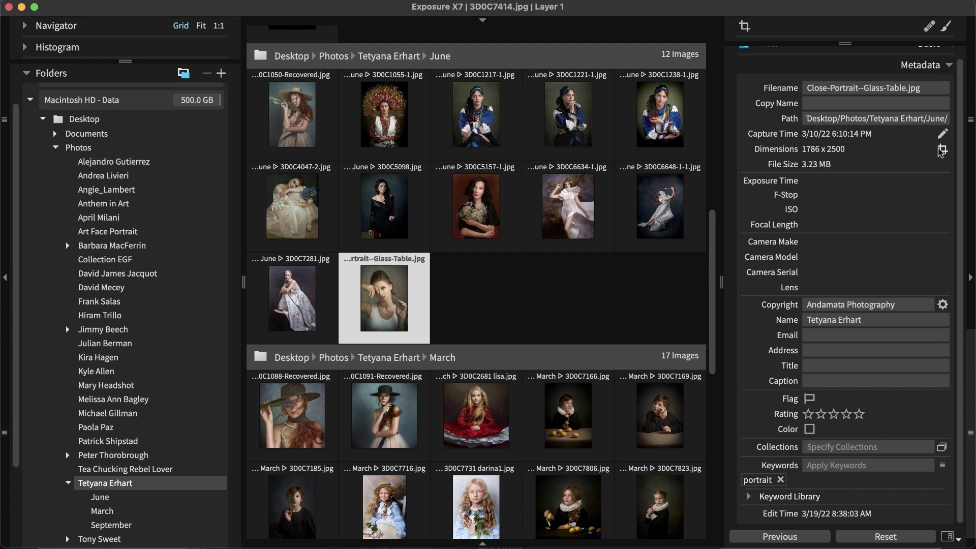
left_click(943, 133)
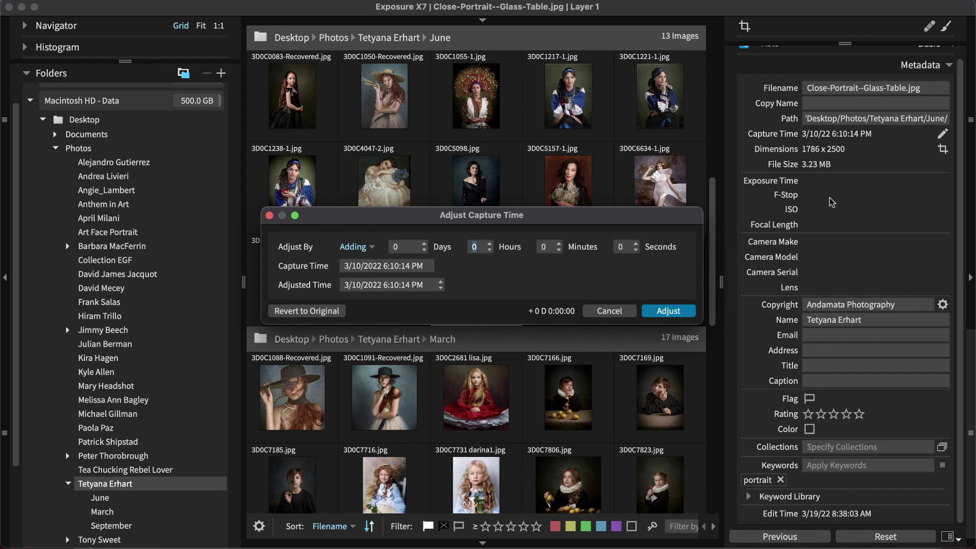
left_click(366, 249)
left_click(365, 260)
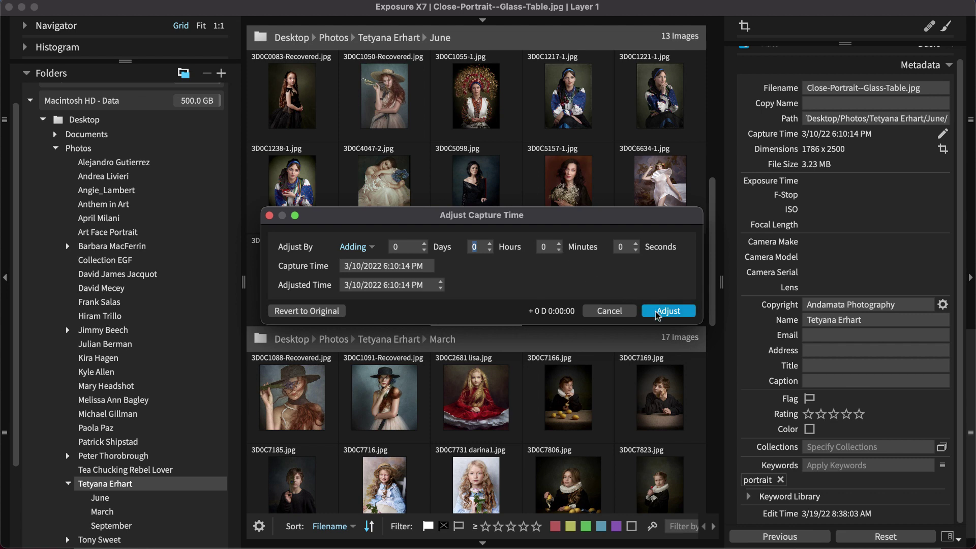
left_click(631, 311)
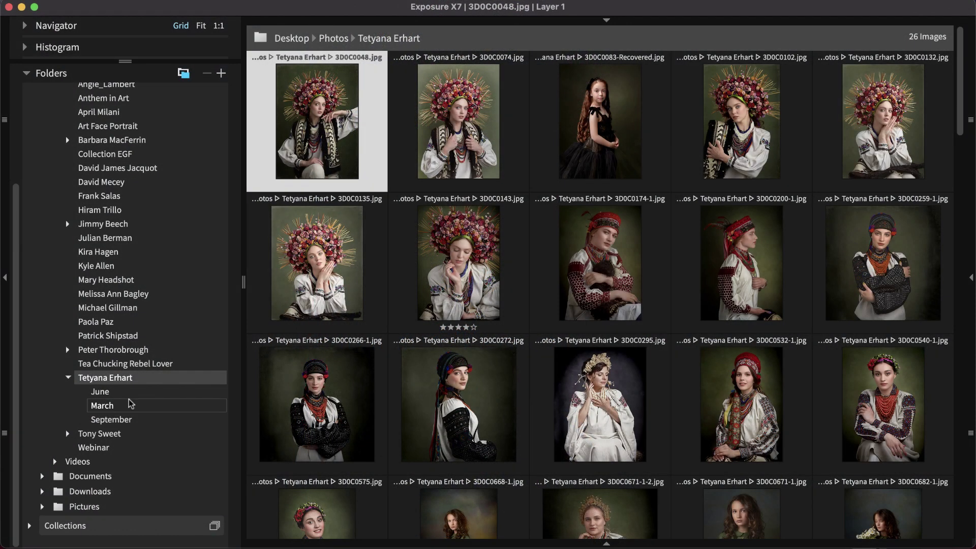
- Browse March and June, then move 3D0C0083-Recovered into the June subfolder
left_click(131, 402)
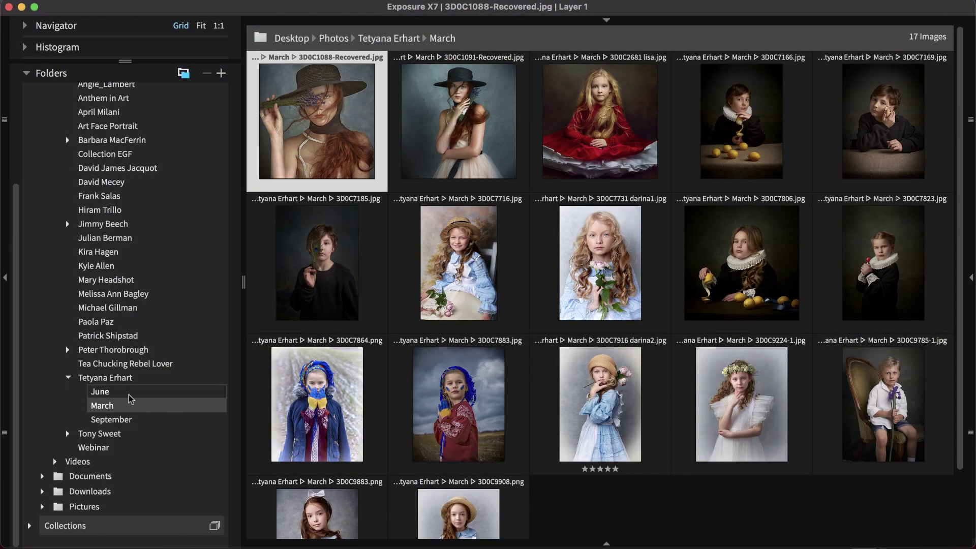
left_click(136, 391)
left_click(110, 377)
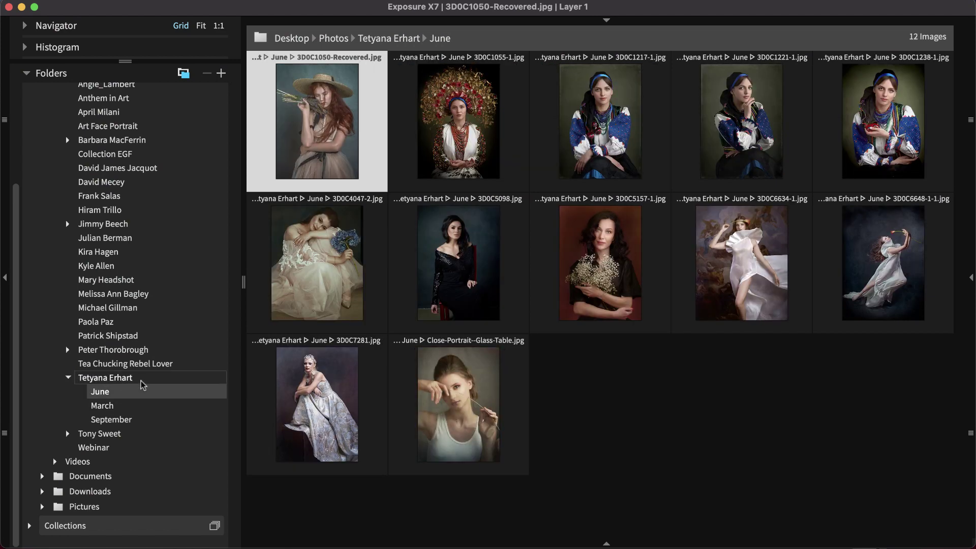
left_click_drag(592, 170, 115, 397)
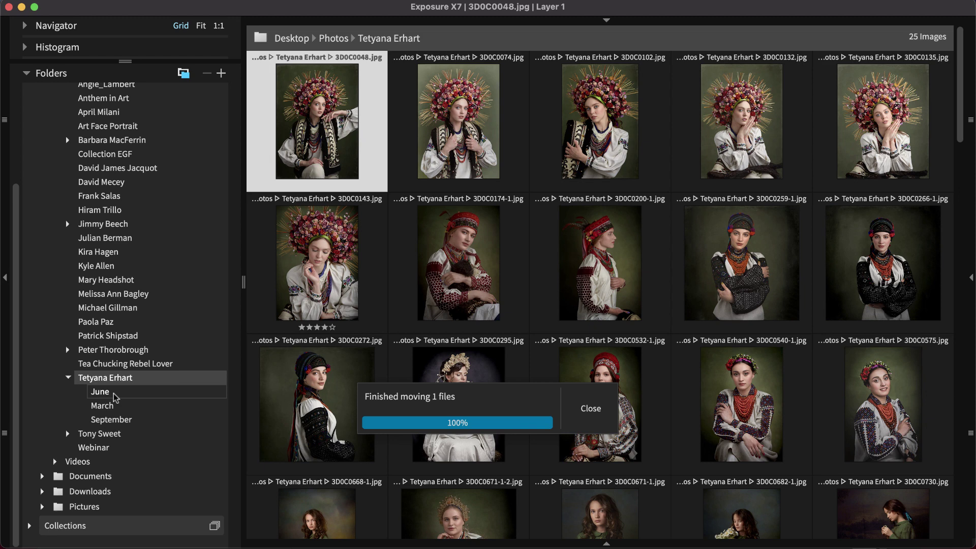
left_click(114, 397)
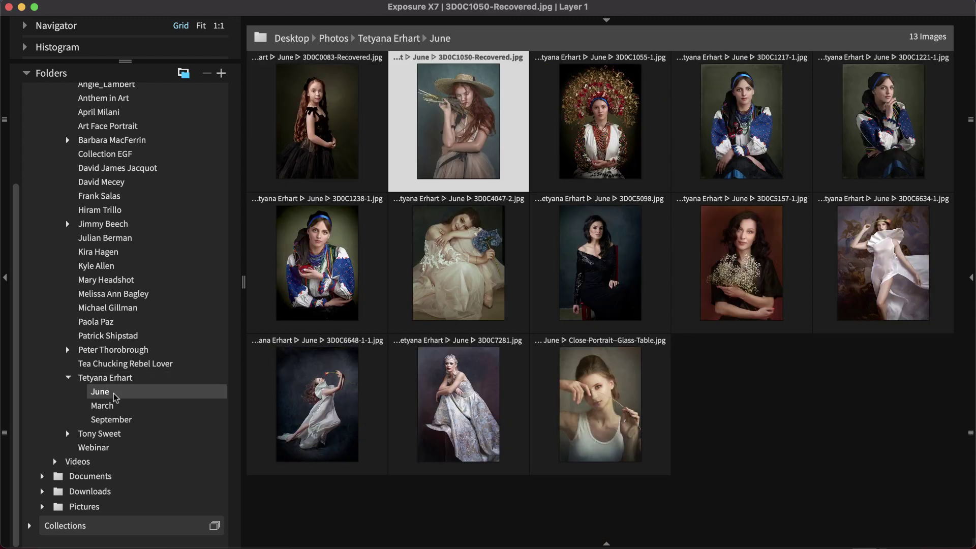
- Copy 3D0C0083-Recovered.jpg from June into the March subfolder
left_click(293, 151)
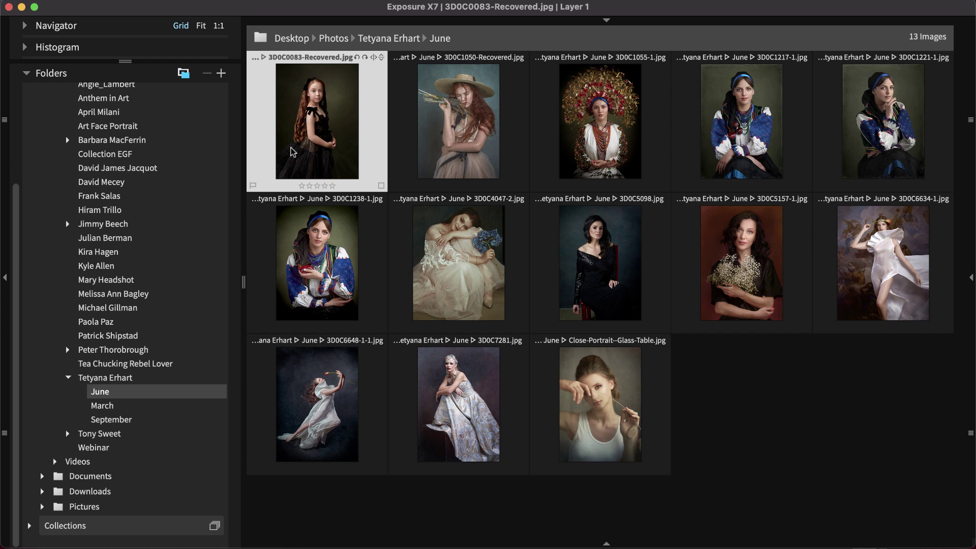
left_click_drag(293, 151, 123, 409)
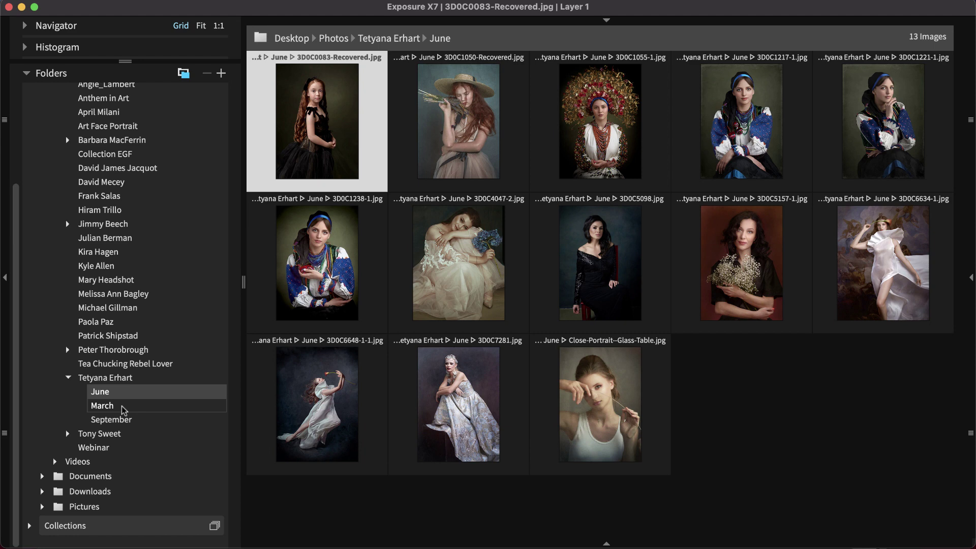
left_click(124, 409)
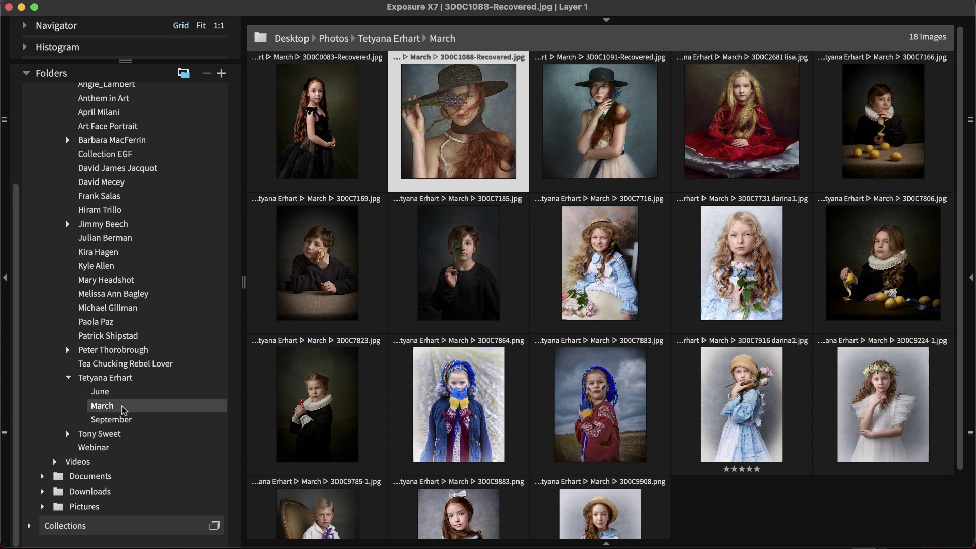
- Cut 3D0C0083-Recovered.jpg from March and paste it into the September folder
left_click(317, 143)
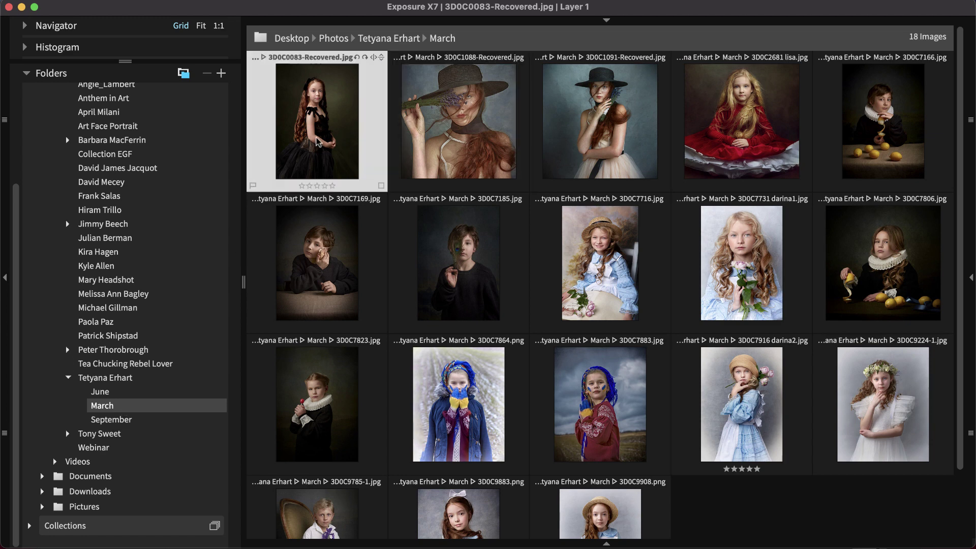
right_click(318, 141)
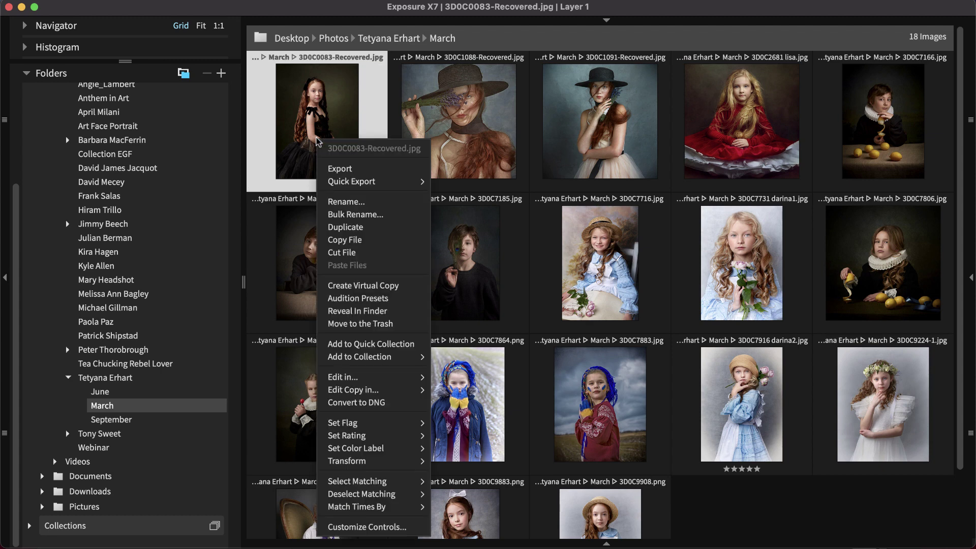
left_click(343, 252)
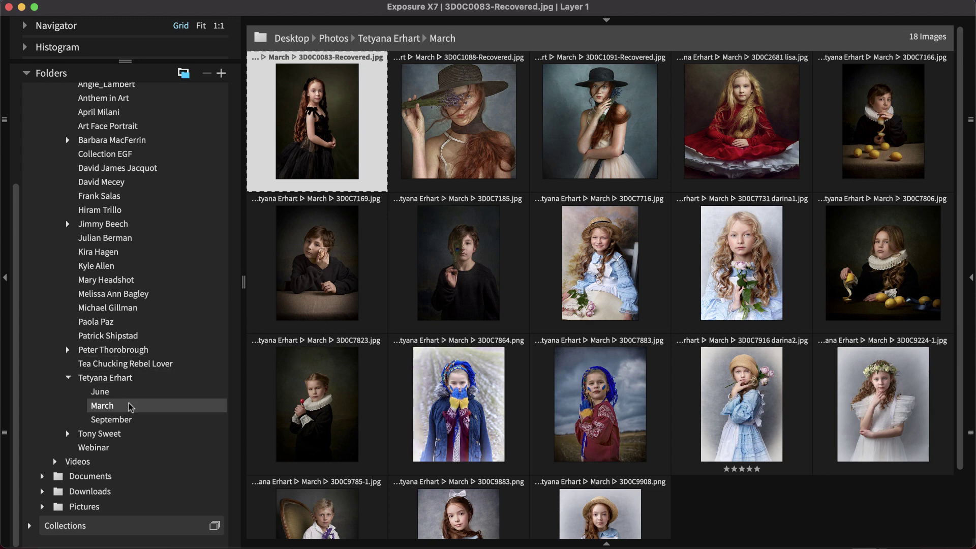
left_click(111, 420)
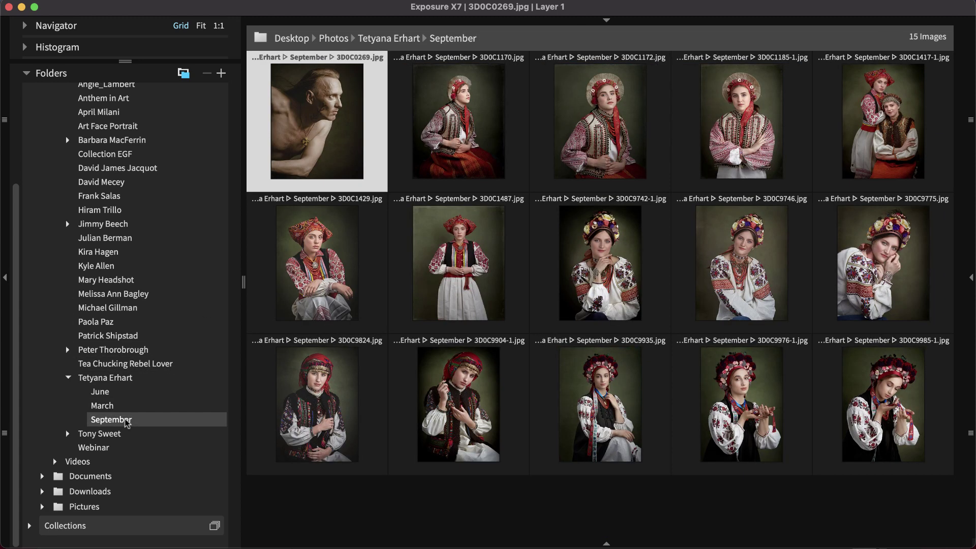
right_click(281, 491)
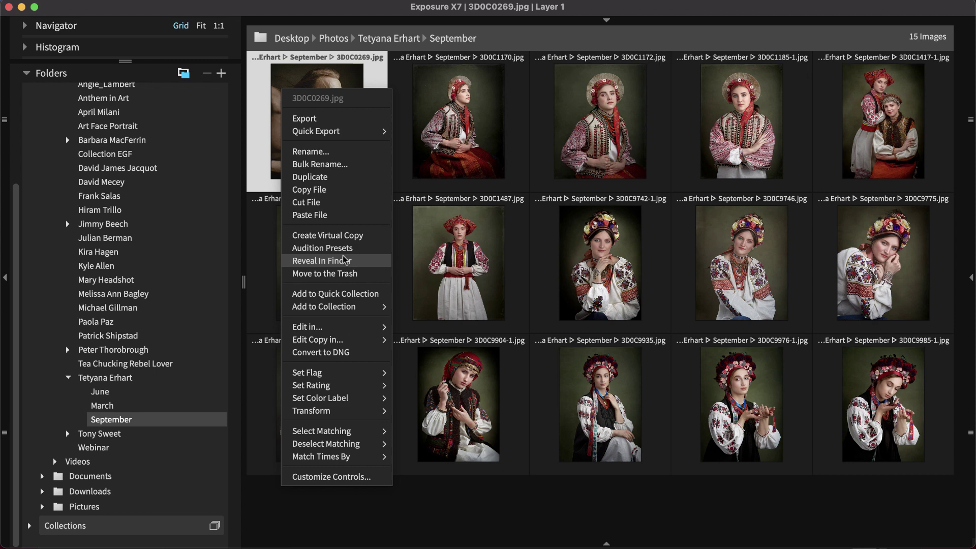
left_click(335, 218)
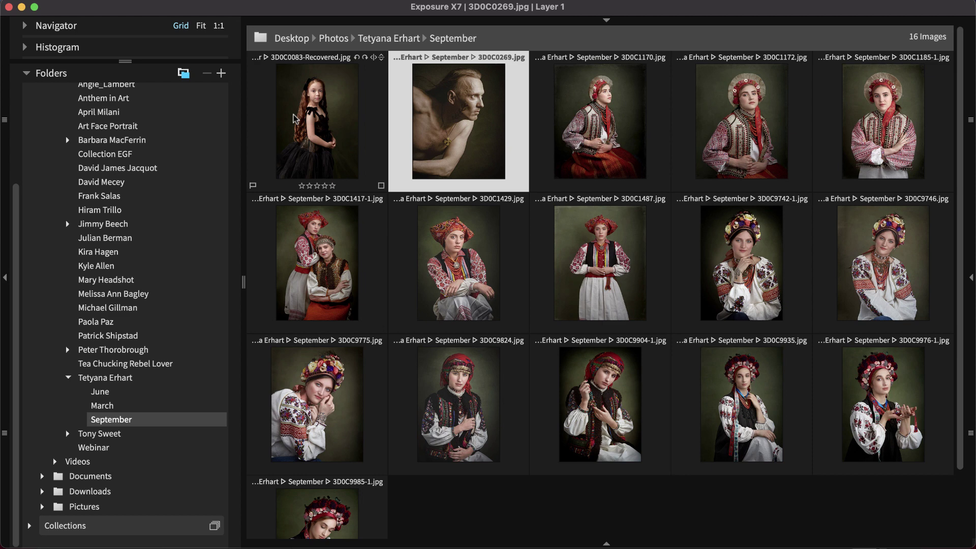
- Rename 3D0C0083-Recovered.jpg to Black-Dress-Long-Hair-Girl.jpg by pasting the new name
right_click(296, 120)
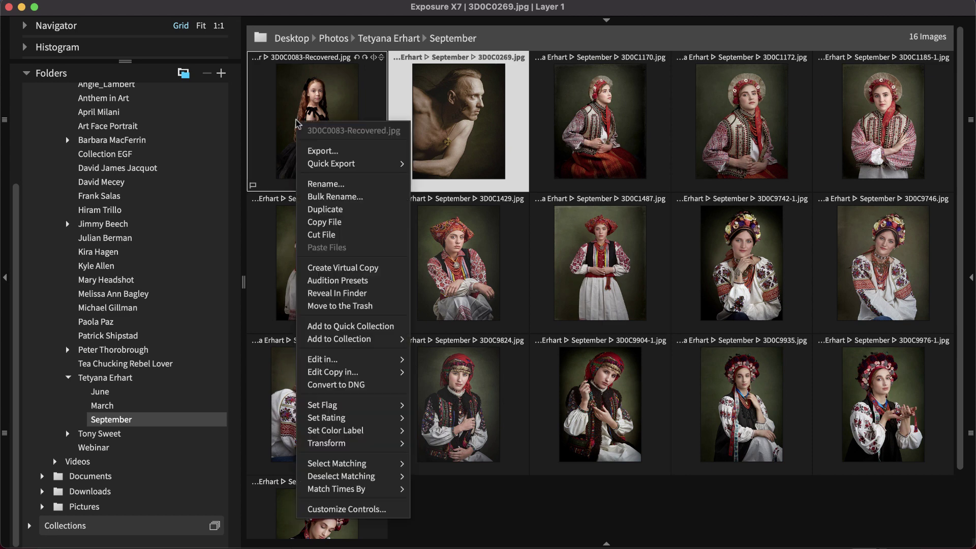
left_click(326, 186)
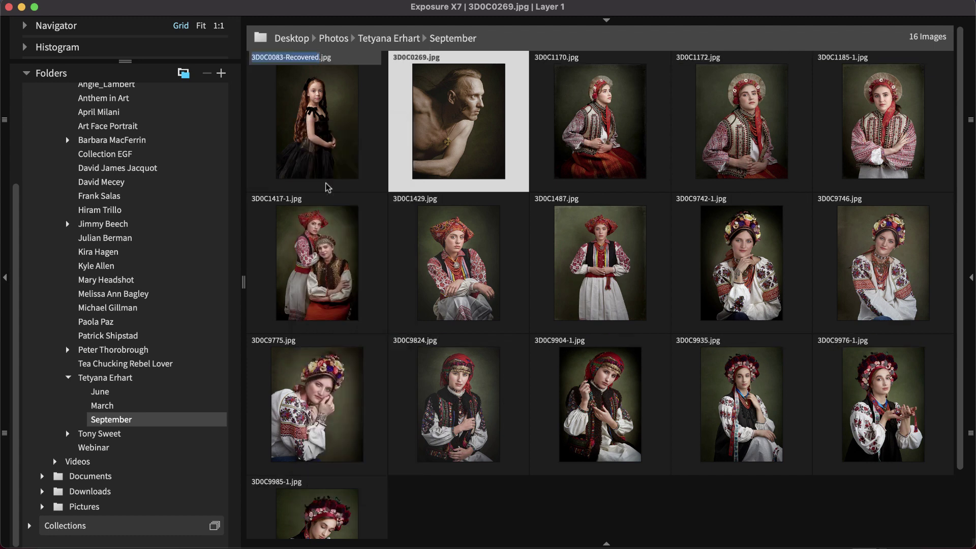
type("Black-Dress-Long-Hair-Girl")
key("Return")
scroll(327, 188, "down", 3)
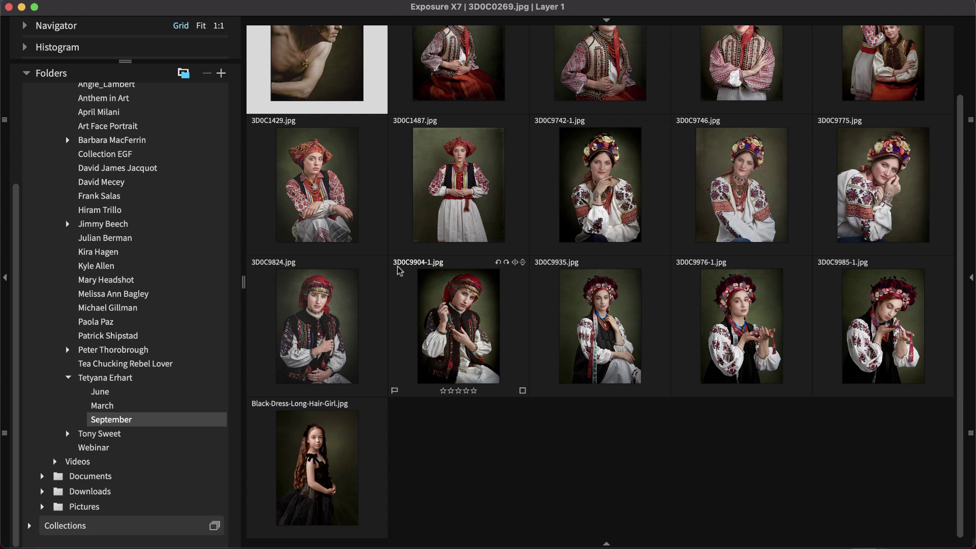
- Select seven photos, open Bulk Rename, then cancel it and clear the selection
left_click(456, 214, "shift")
right_click(456, 215)
left_click(517, 277)
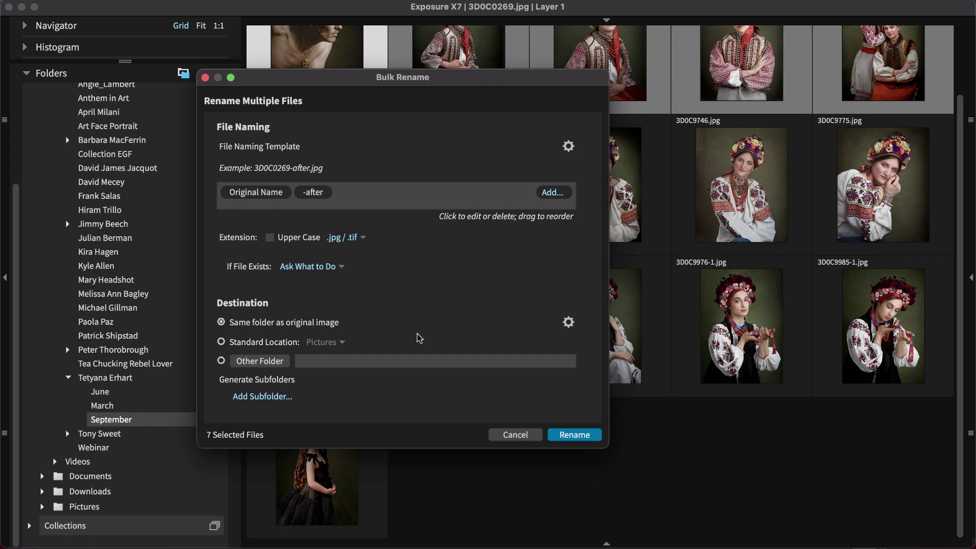
left_click(506, 436)
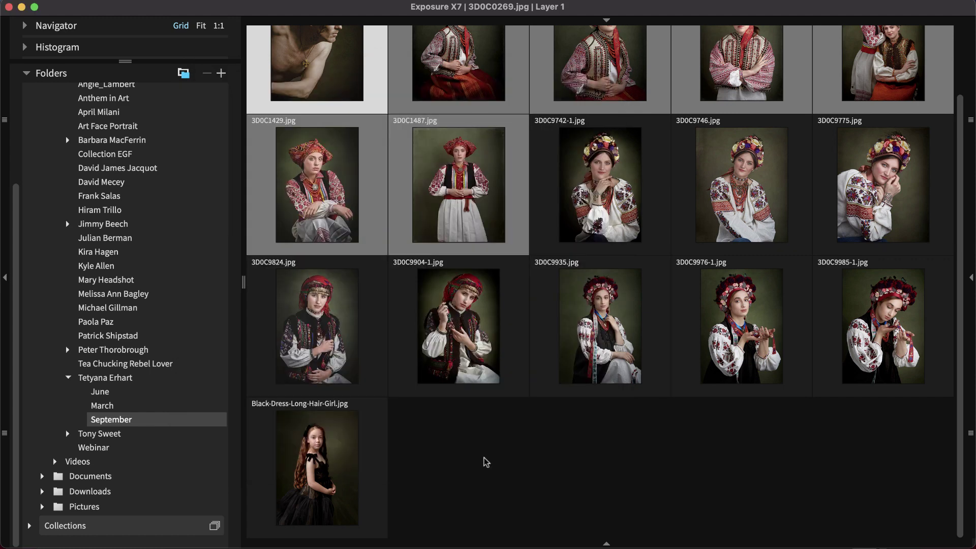
left_click(486, 461)
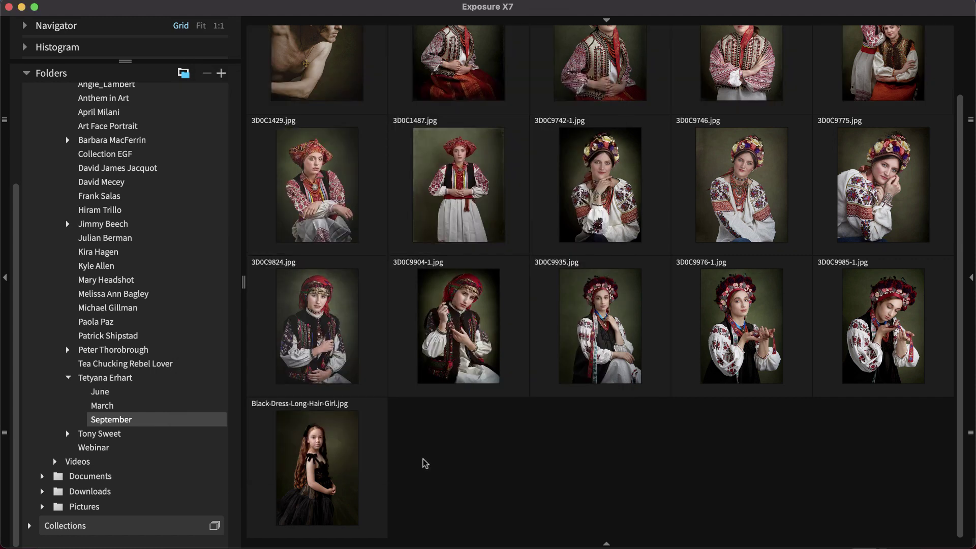
- Duplicate Black-Dress-Long-Hair-Girl.jpg to create Black-Dress-Long-Hair-Girl copy.jpg in September
right_click(331, 470)
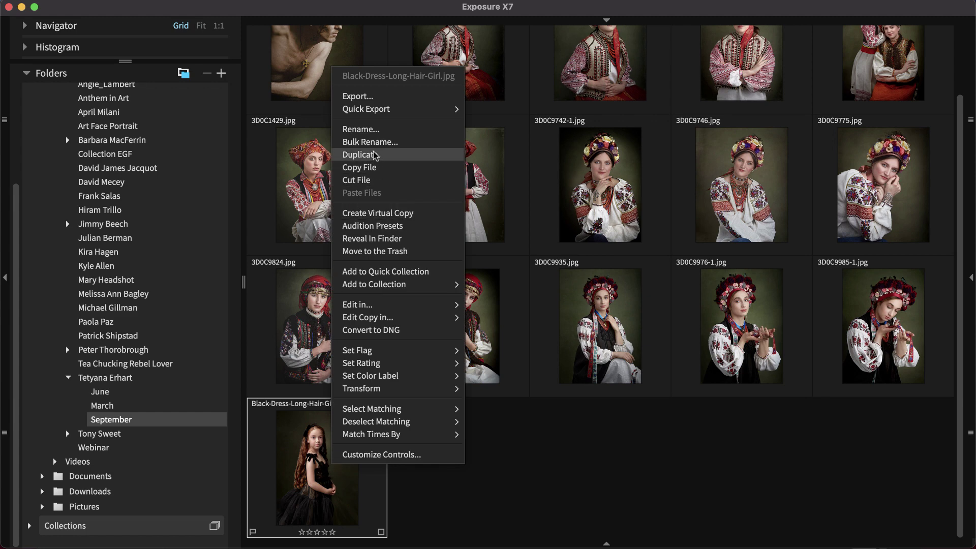
left_click(358, 154)
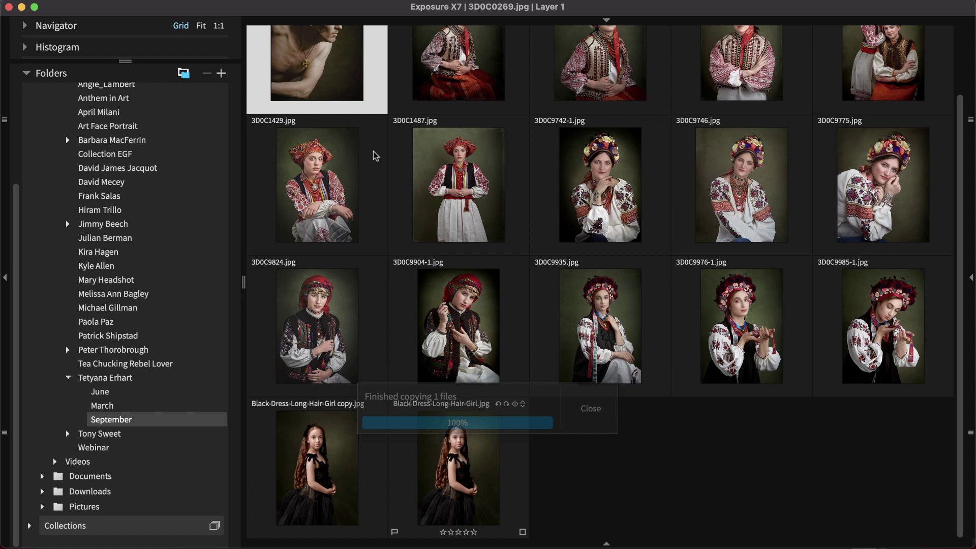
right_click(405, 456)
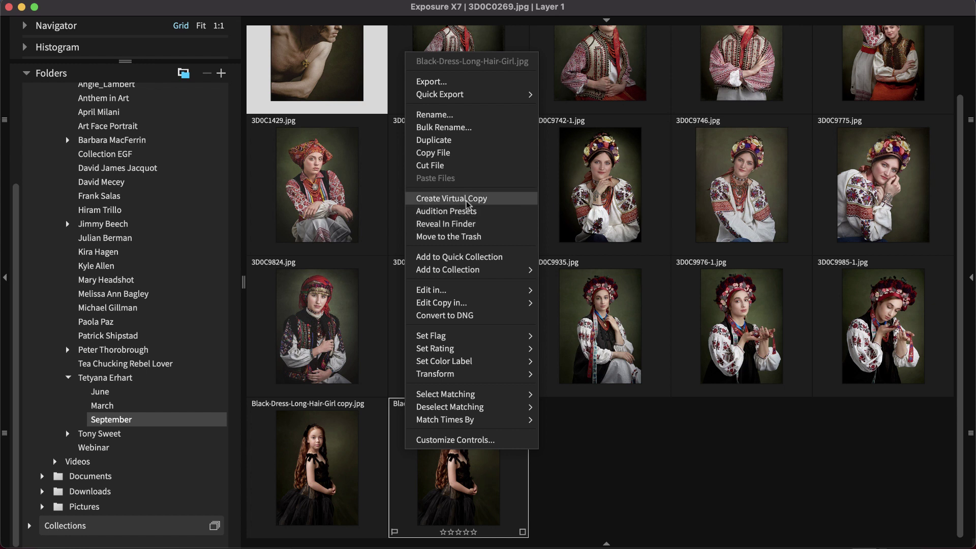
left_click(551, 487)
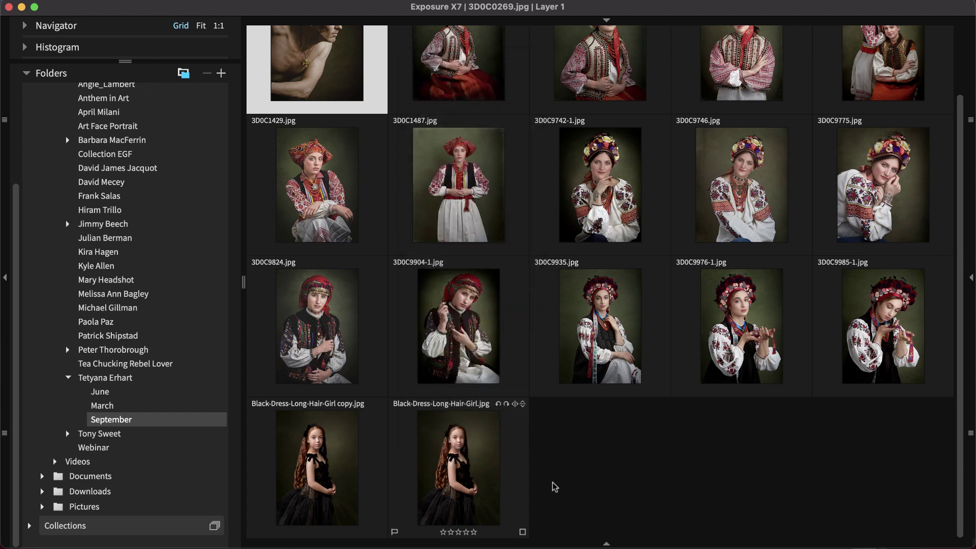
- Trash the Black-Dress-Long-Hair-Girl copy.jpg, then select 3D0C9976-1, 3D0C9904-1 and 3D0C9935
right_click(319, 466)
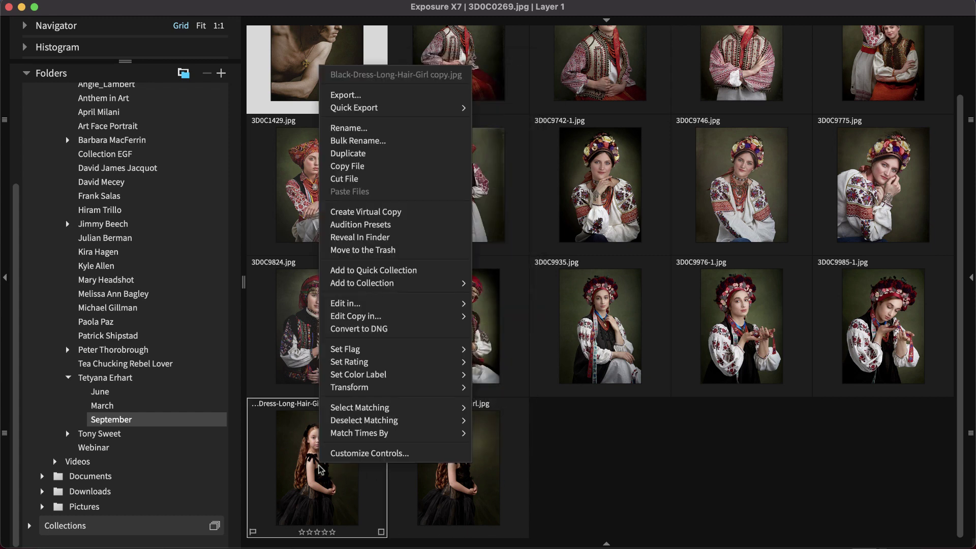
left_click(354, 251)
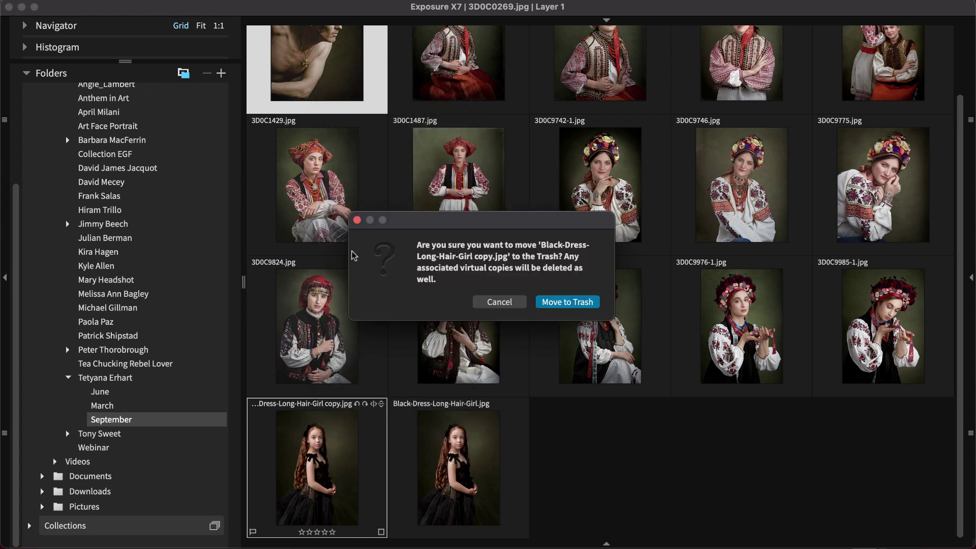
left_click(547, 303)
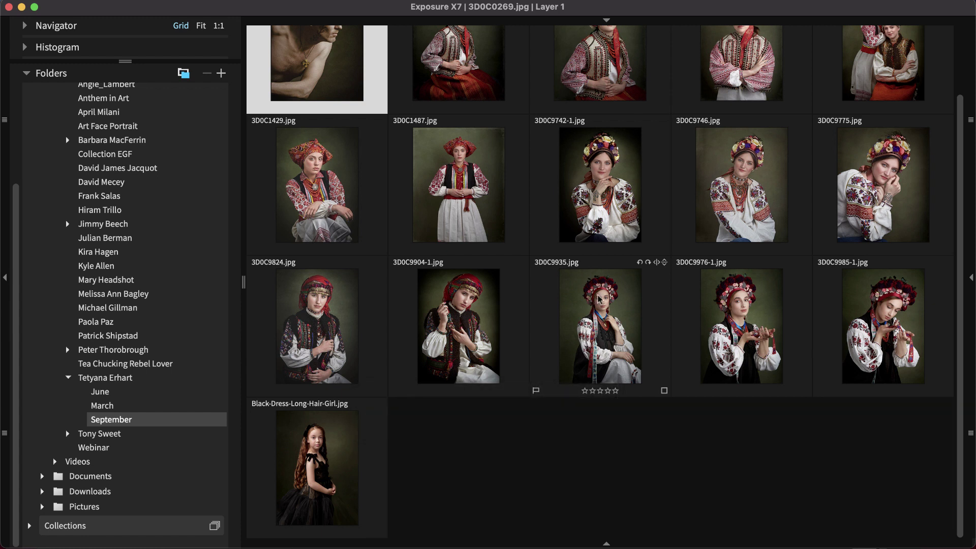
left_click(770, 357)
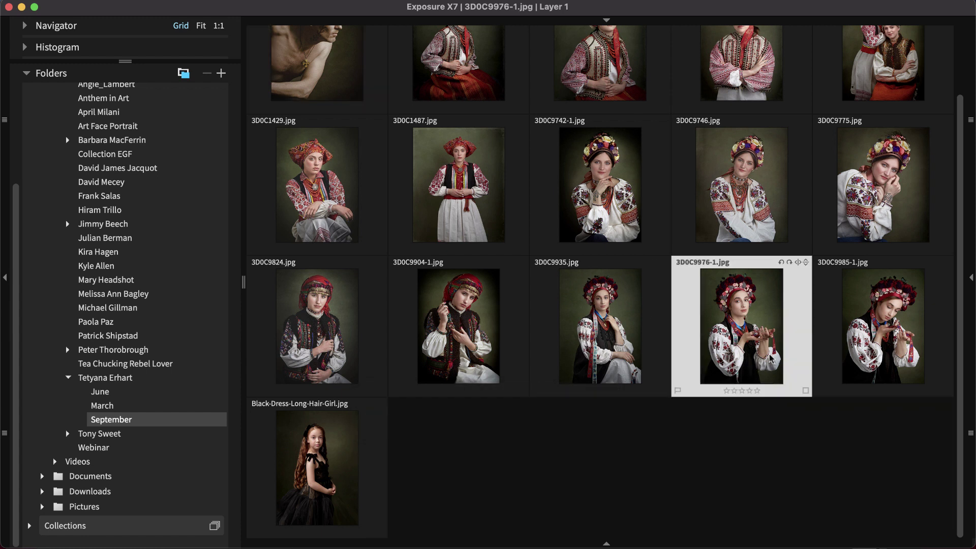
left_click(455, 345, "shift")
right_click(455, 346)
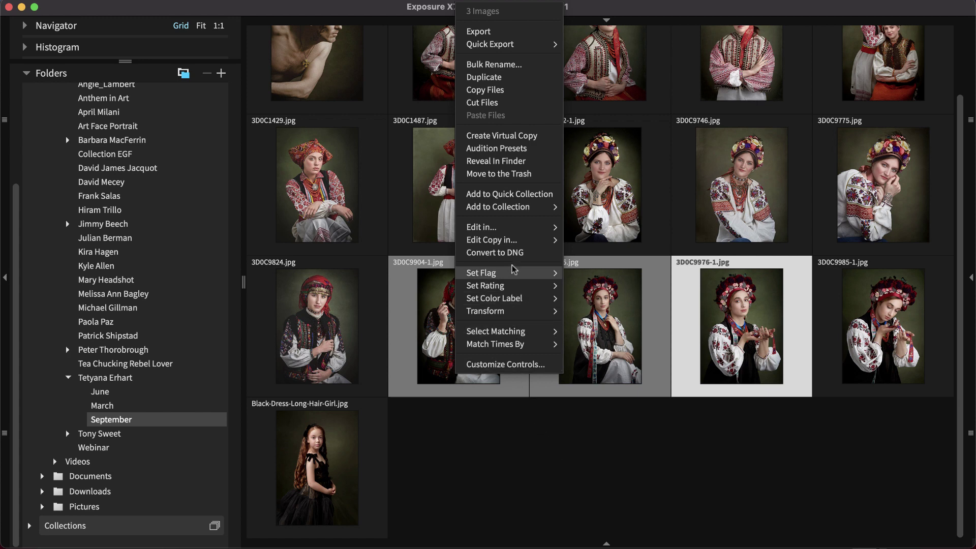
left_click(518, 166)
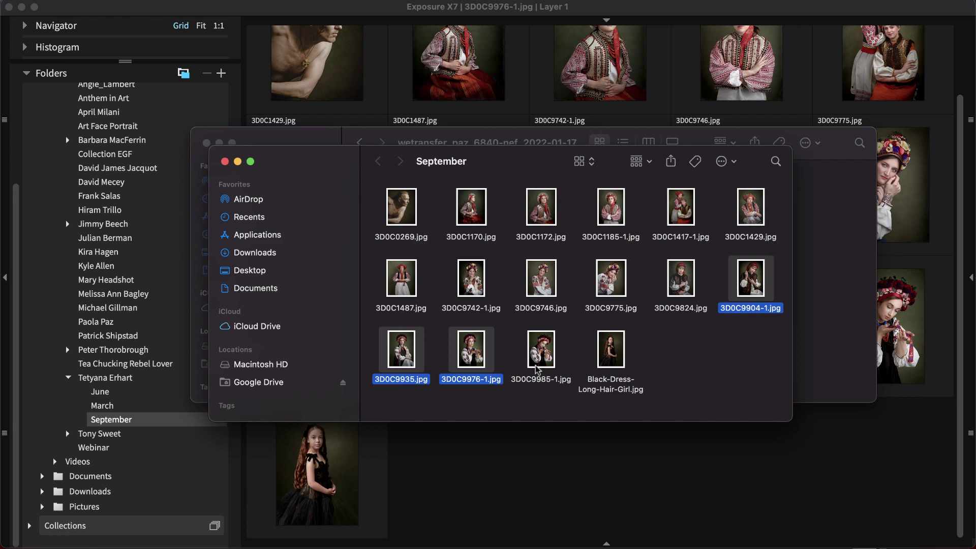
left_click(554, 508)
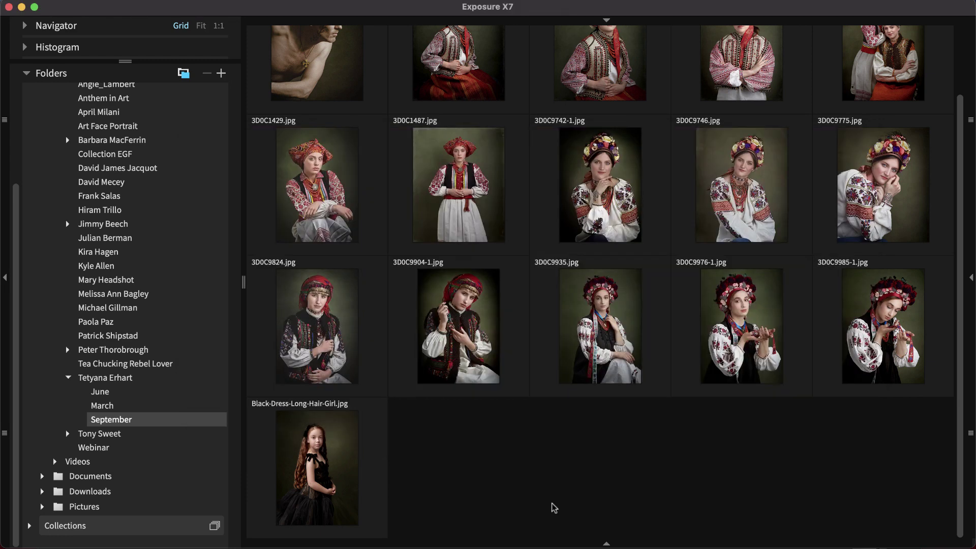
- Show 3D0C9935.jpg large in Fit view with the September filmstrip below it
double_click(597, 377)
left_click(605, 543)
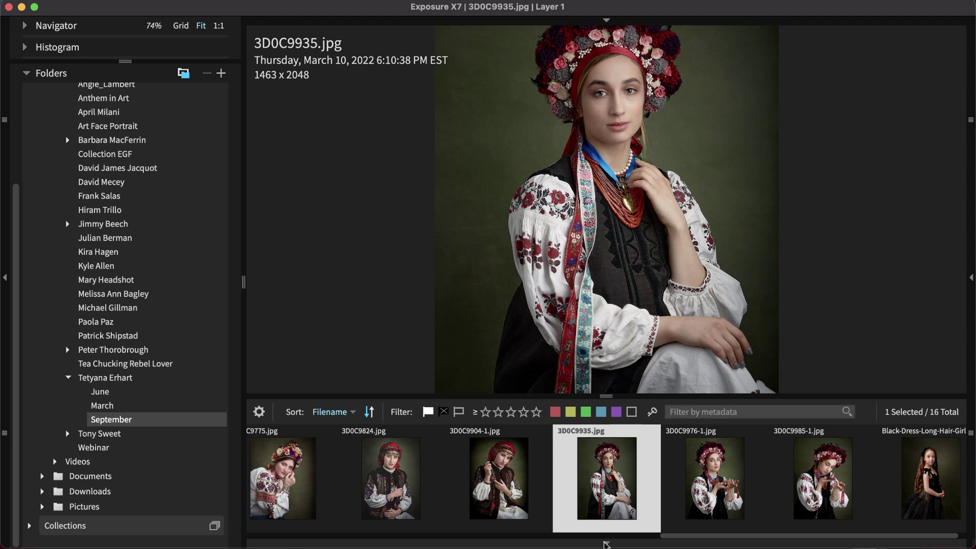
right_click(669, 273)
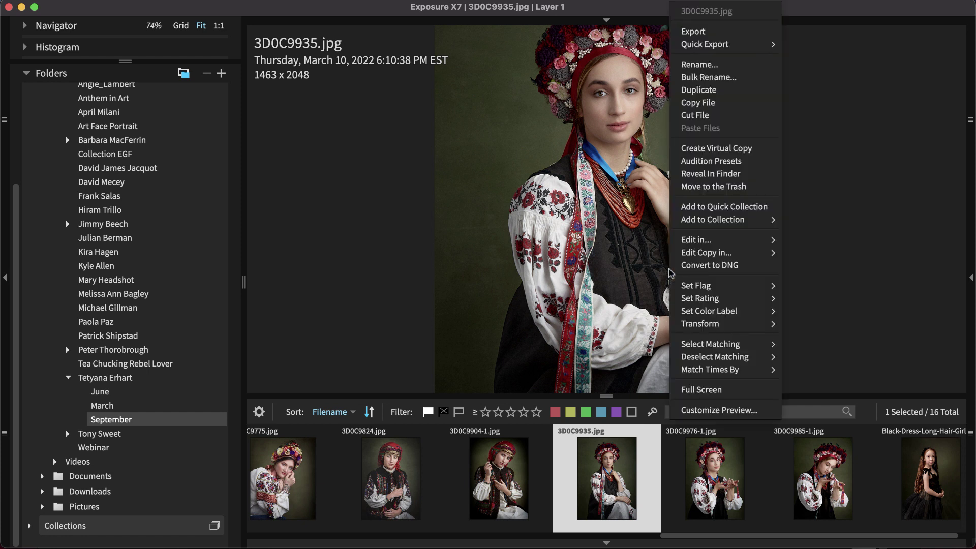